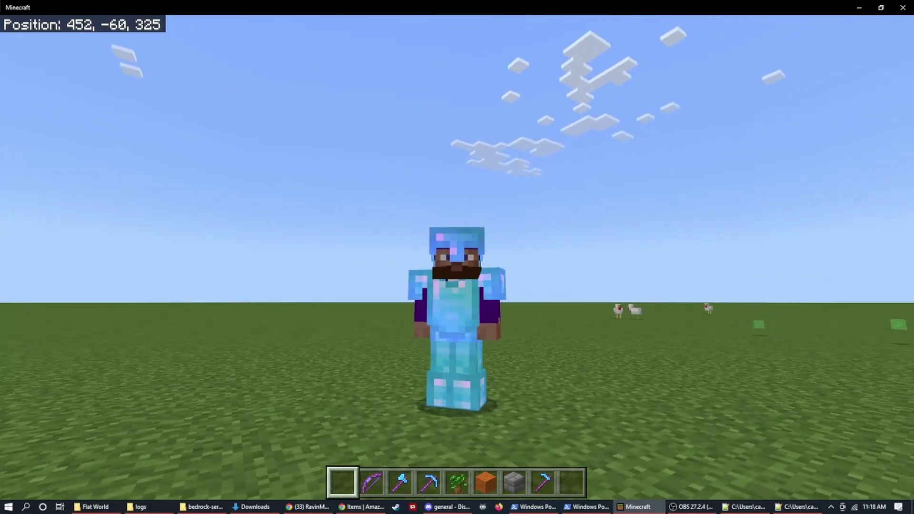
# Step: Switch to the Twitch channel page, redeem the 75-bit Base Jumping command from Bedrock Spawns, and resume the Minecraft game
pyautogui.hotkey('alt', 'Tab')
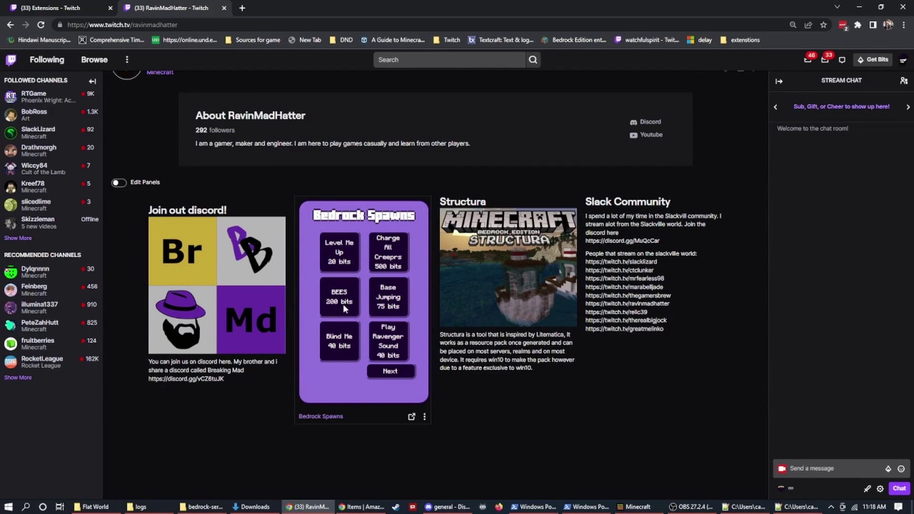
pyautogui.click(394, 304)
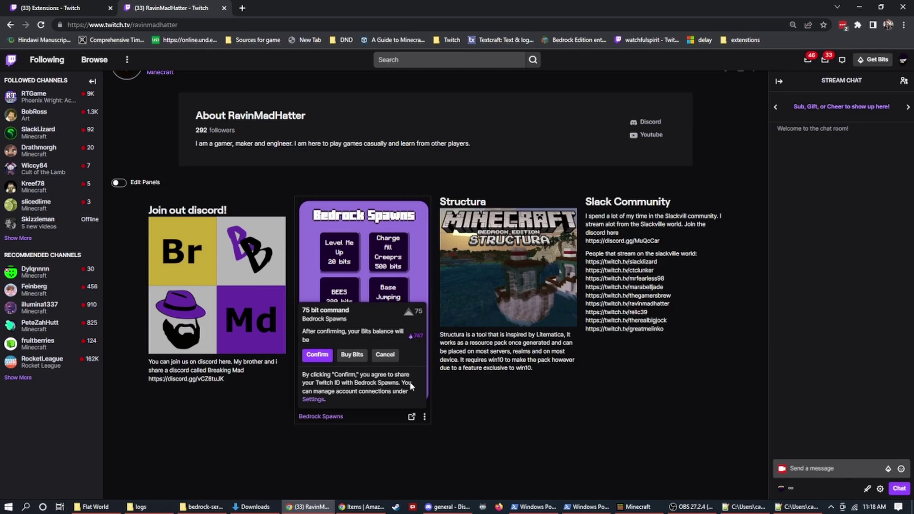
pyautogui.click(316, 352)
pyautogui.hotkey('alt', 'Tab')
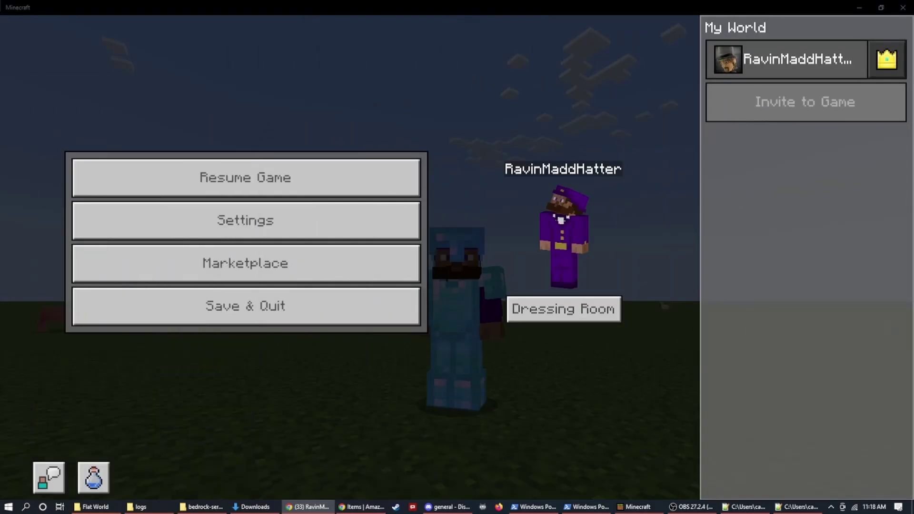
pyautogui.click(292, 164)
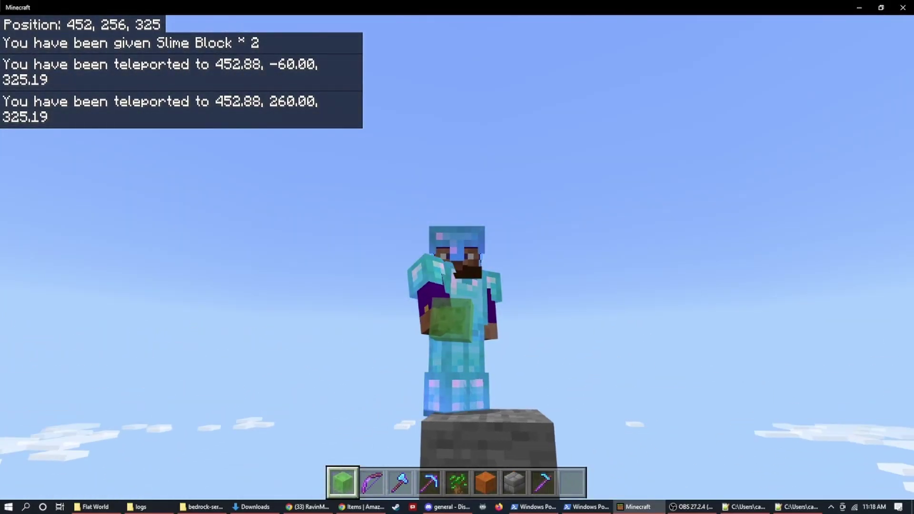
# Step: In first-person view, walk off the stone pillar and place a slime block on the ground to break the fall
pyautogui.press('F5')
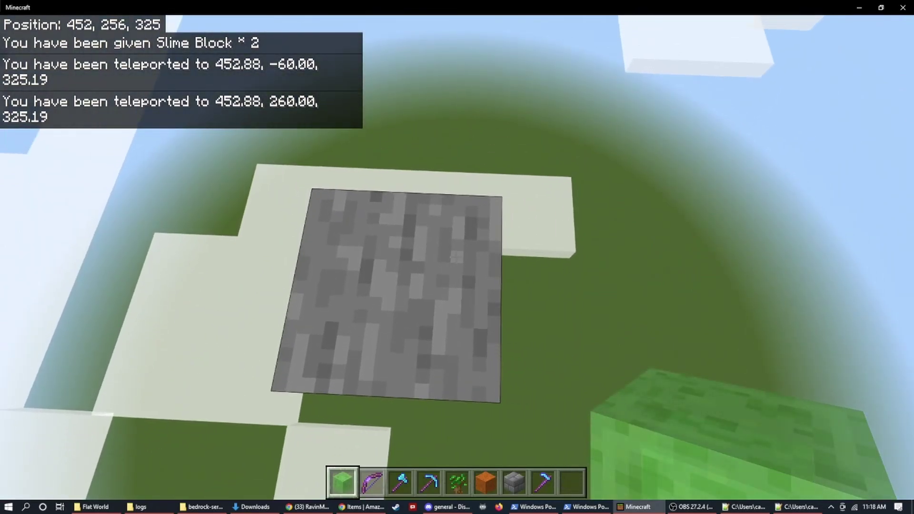
pyautogui.press('w')
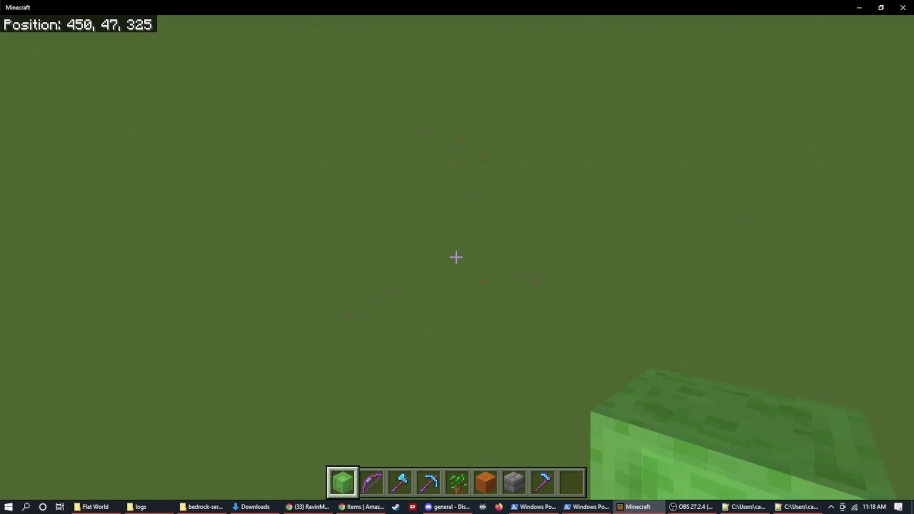
pyautogui.rightClick(456, 257)
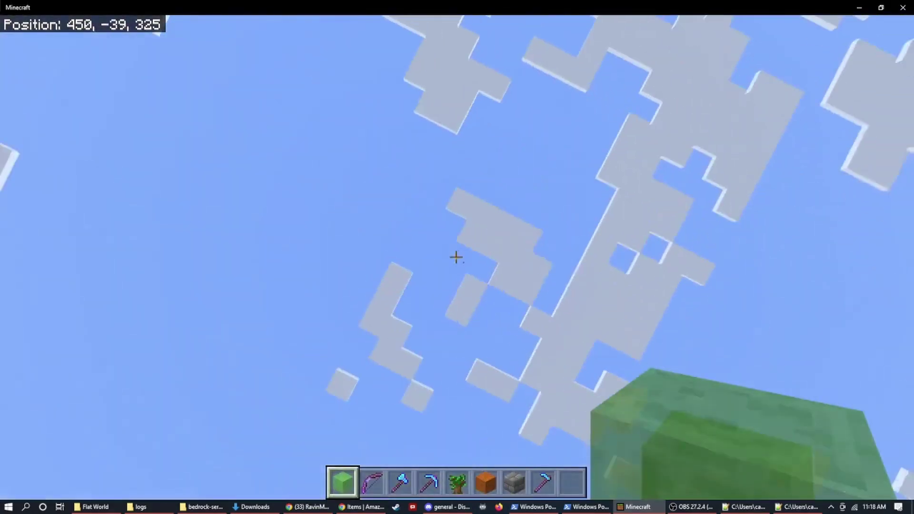
pyautogui.press('F5')
pyautogui.press('F5')
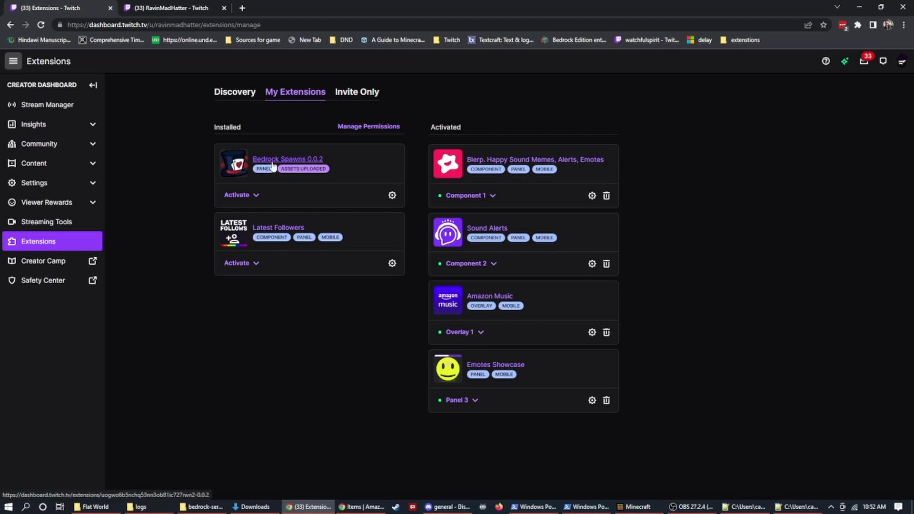
# Step: Activate the Bedrock Spawns extension as Panel 3, replacing Emotes Showcase
pyautogui.click(238, 195)
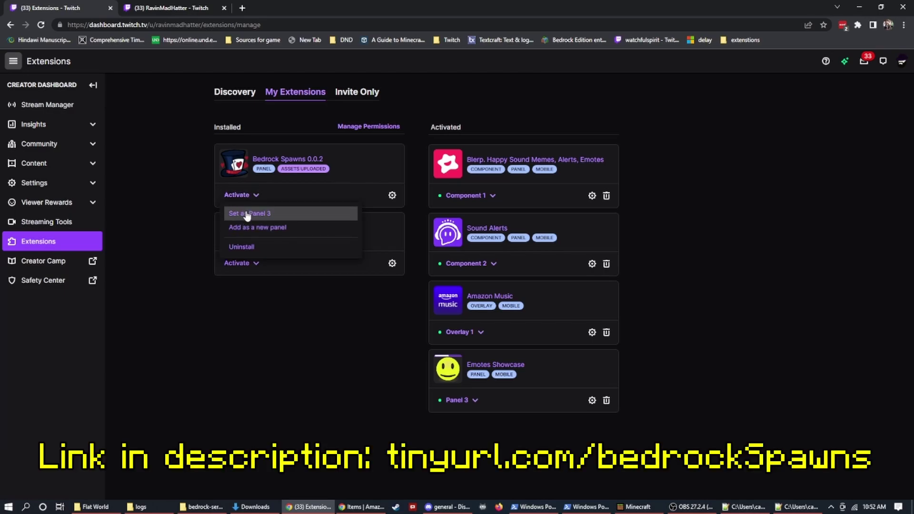
pyautogui.click(245, 213)
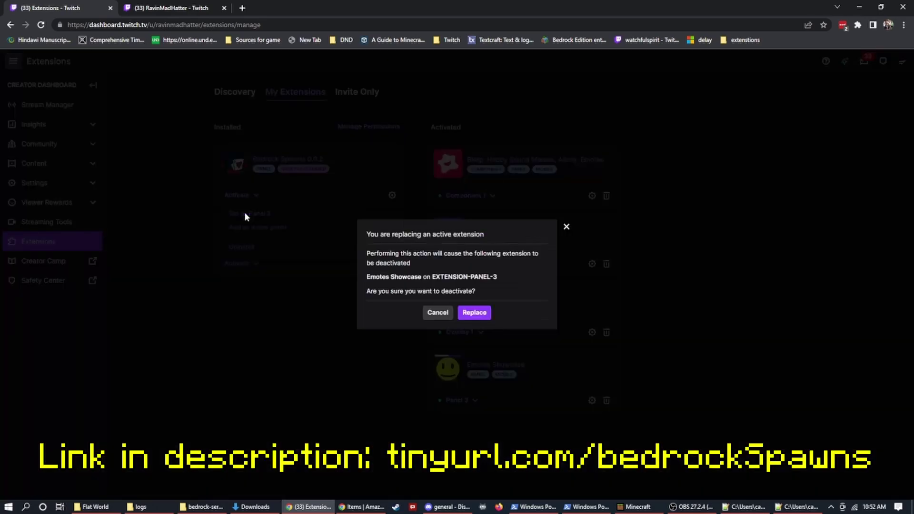
pyautogui.click(483, 315)
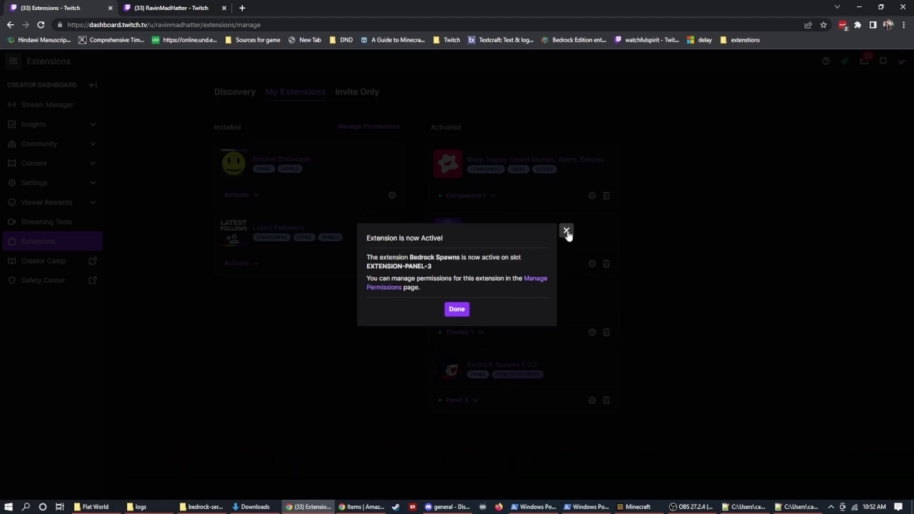
pyautogui.click(566, 232)
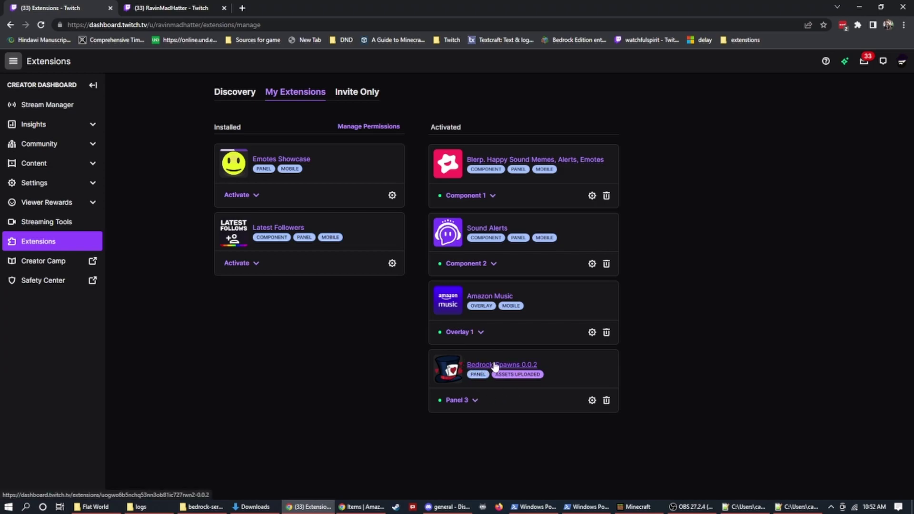
# Step: Open the Bedrock Spawns extension's configuration and look through its server settings and simple commands pages
pyautogui.click(592, 401)
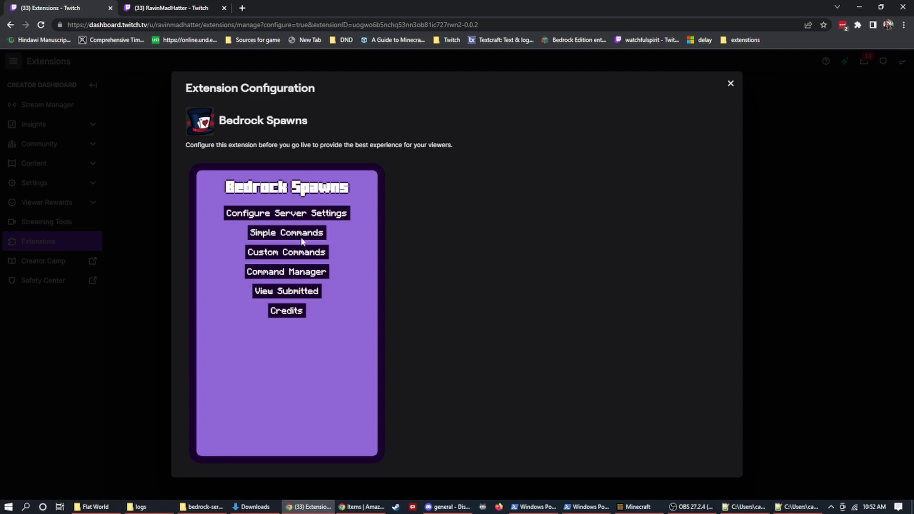
pyautogui.click(283, 214)
pyautogui.click(297, 422)
pyautogui.click(310, 232)
pyautogui.click(287, 332)
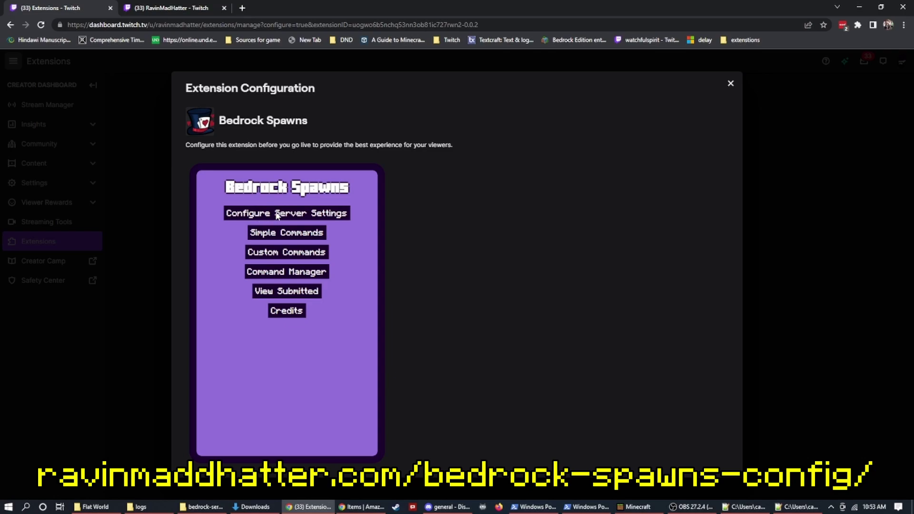
# Step: Open the server settings and check the server mode choices, keeping Host Server selected
pyautogui.click(304, 214)
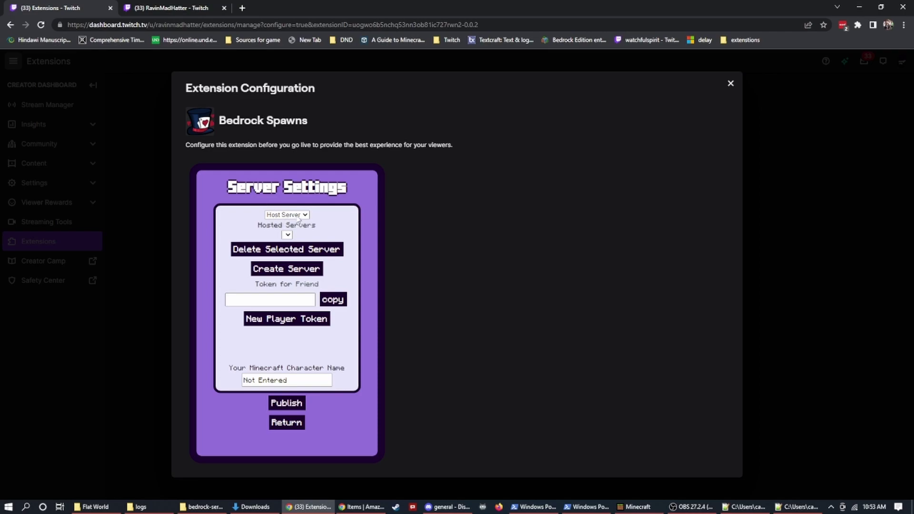
pyautogui.click(306, 215)
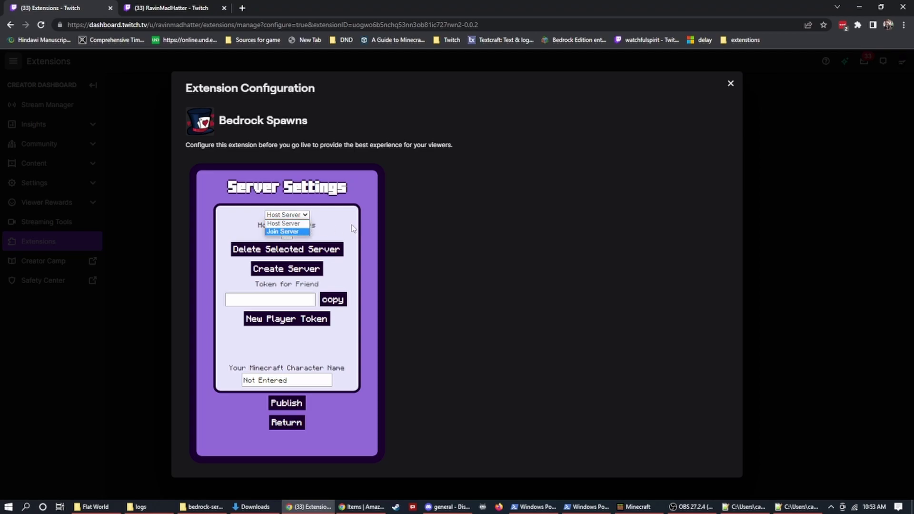
pyautogui.click(326, 225)
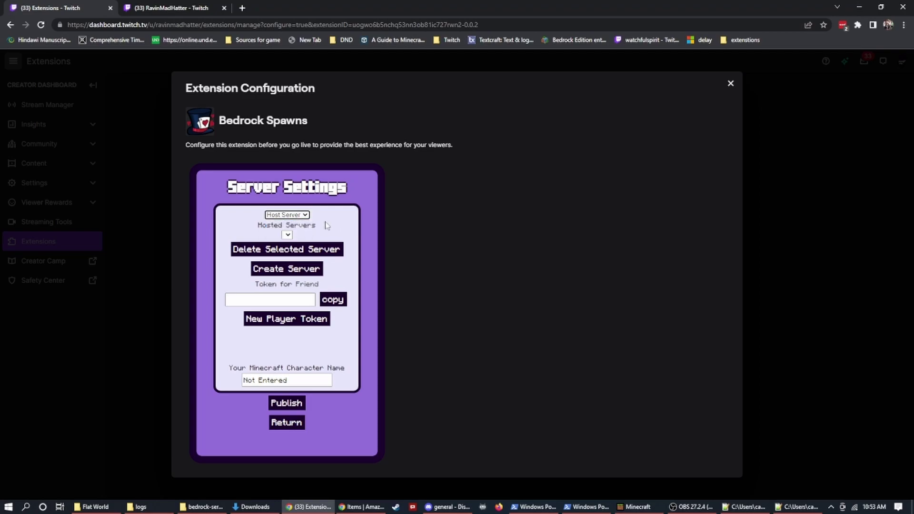
# Step: Create a new custom server named Hatters Test Server and generate its setup token
pyautogui.click(292, 270)
pyautogui.click(277, 295)
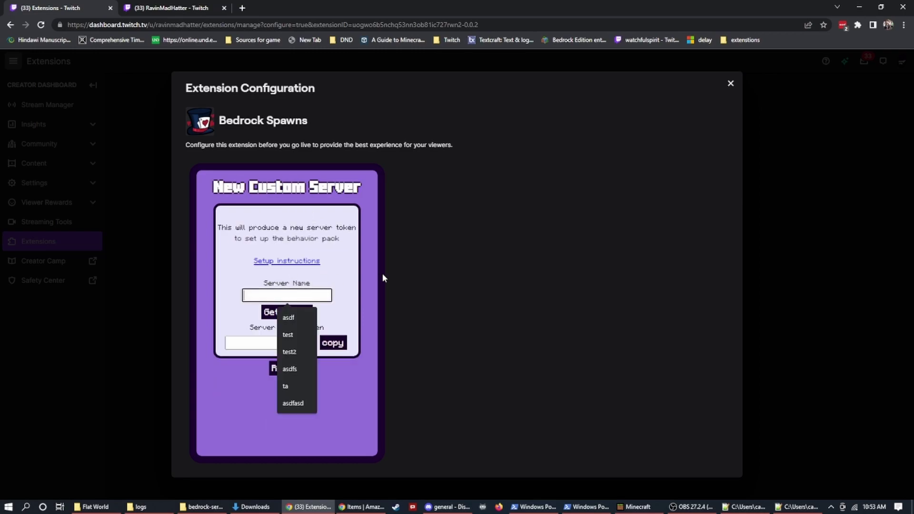
pyautogui.write('Hatters Test Sever')
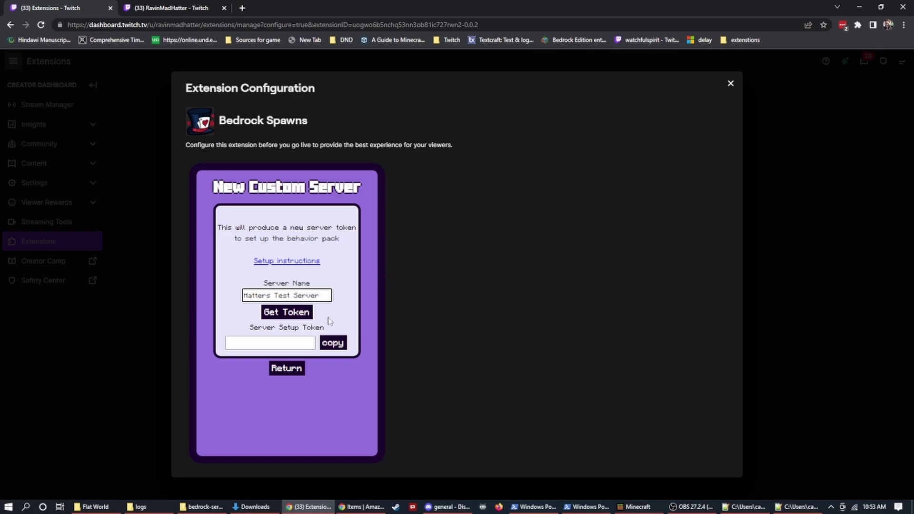
pyautogui.click(288, 314)
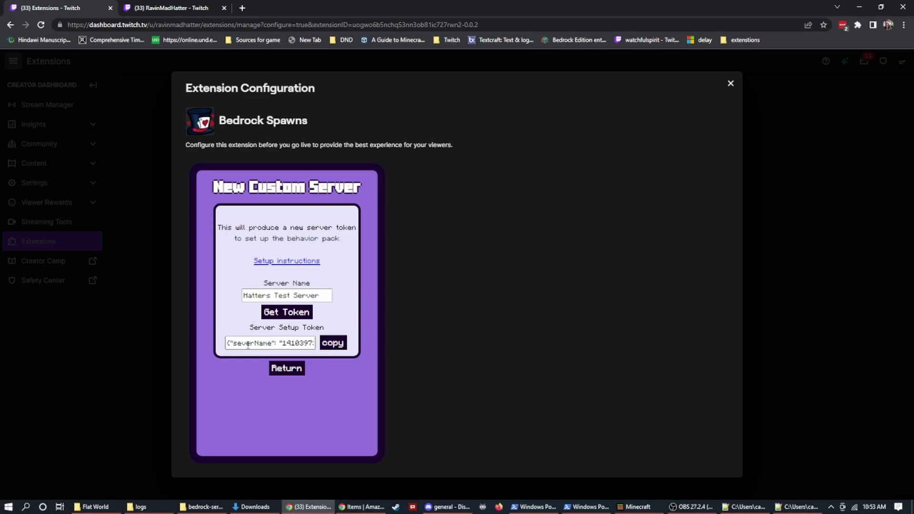
# Step: Copy the generated server setup token to the clipboard
pyautogui.click(334, 350)
pyautogui.click(334, 344)
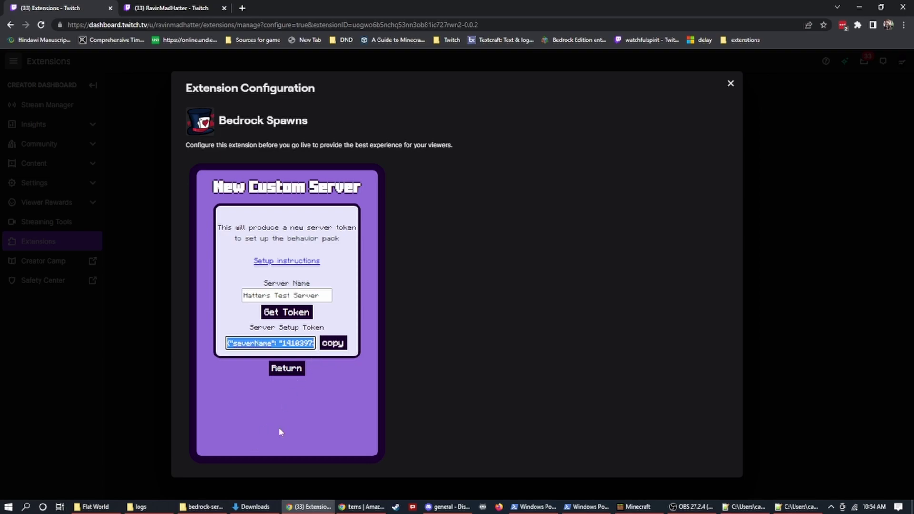
pyautogui.moveTo(200, 507)
pyautogui.click(336, 341)
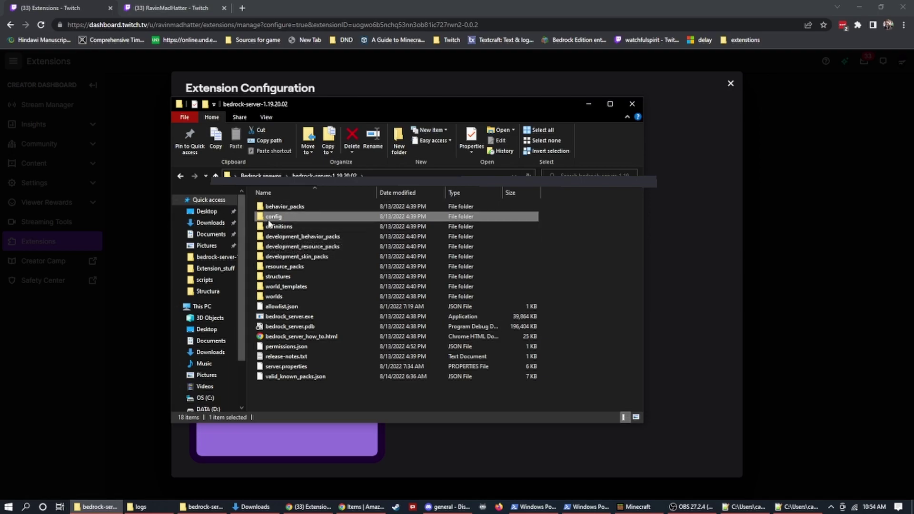
# Step: Open variables.json from the server's config/default folder for editing in Notepad++
pyautogui.doubleClick(270, 217)
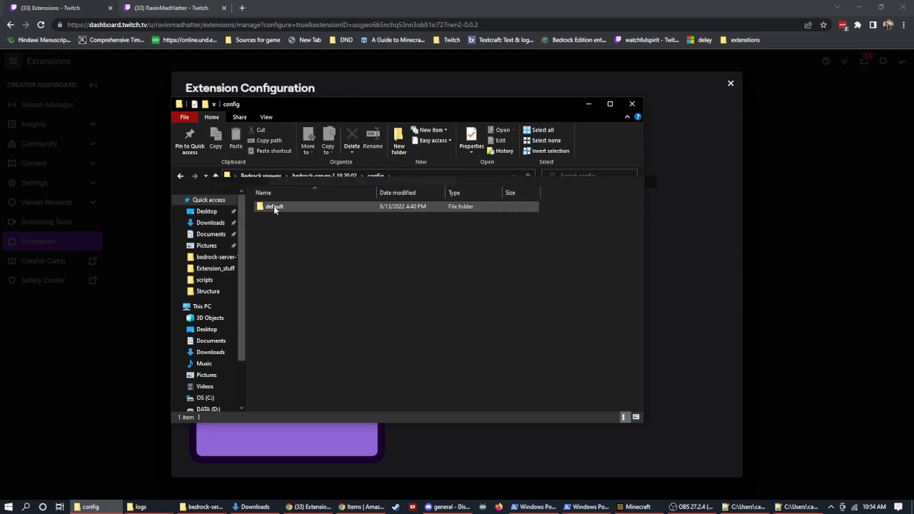
pyautogui.doubleClick(275, 206)
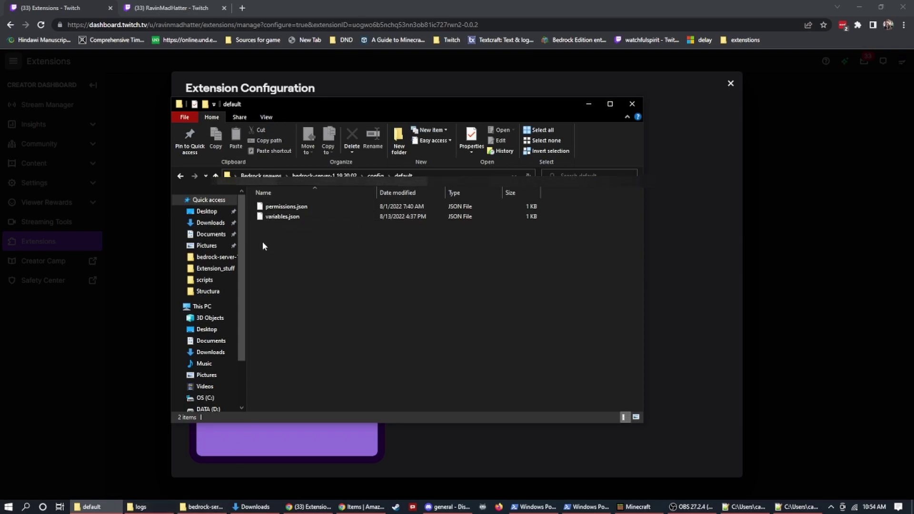
pyautogui.rightClick(275, 216)
pyautogui.click(333, 253)
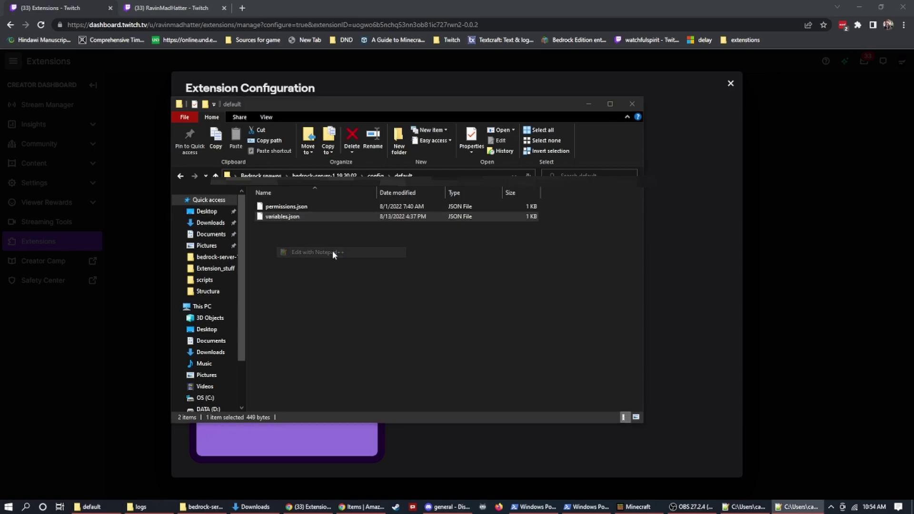
# Step: Replace the entire contents of variables.json with the copied server setup token
pyautogui.moveTo(266, 144); pyautogui.dragTo(479, 119)
pyautogui.moveTo(247, 210); pyautogui.dragTo(175, 173)
pyautogui.hotkey('ctrl', 'a')
pyautogui.hotkey('ctrl', 'v')
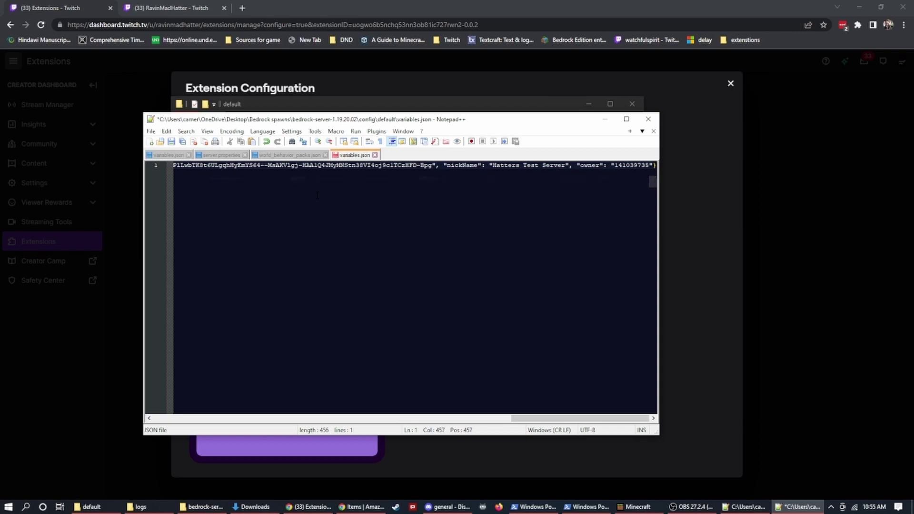
# Step: Format the pasted contents of variables.json with the JSON Viewer plugin
pyautogui.click(376, 131)
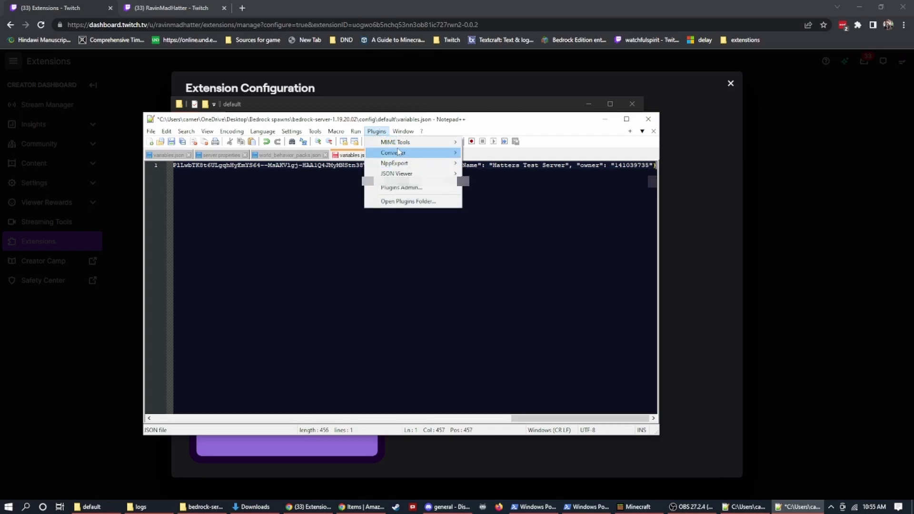
pyautogui.moveTo(396, 174)
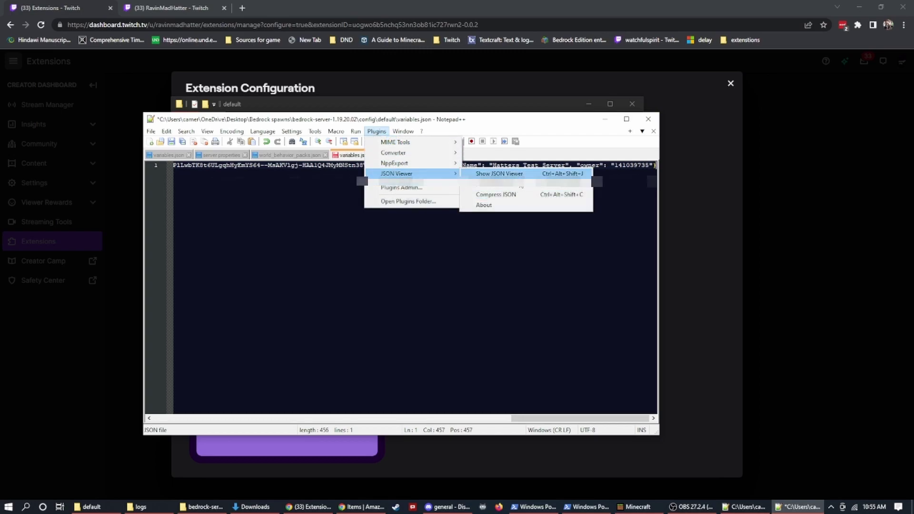
pyautogui.click(513, 187)
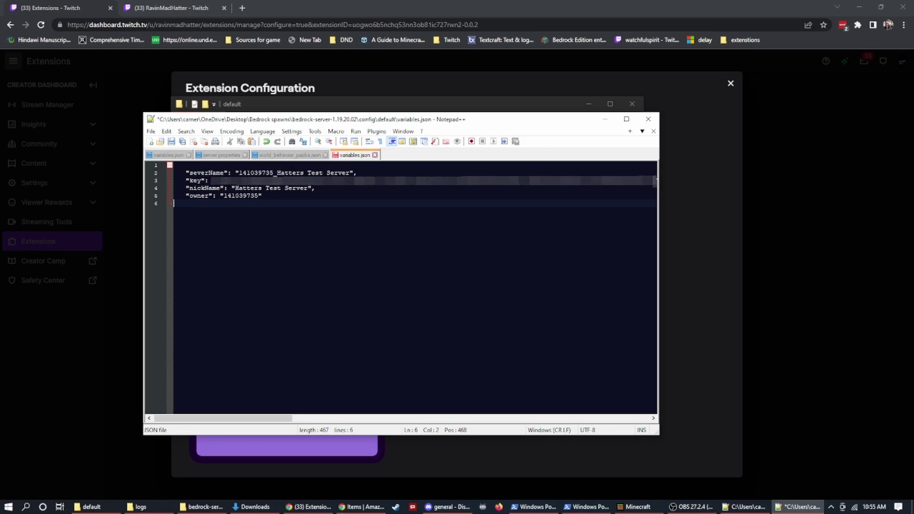
# Step: Examine the severName, key, nickName and owner entries in variables.json
pyautogui.doubleClick(206, 173)
pyautogui.moveTo(211, 181); pyautogui.dragTo(333, 180)
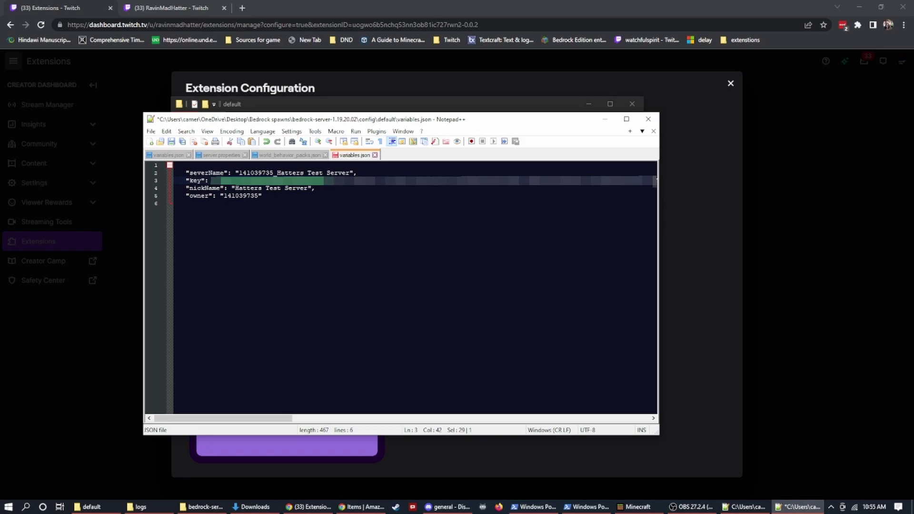
pyautogui.doubleClick(247, 189)
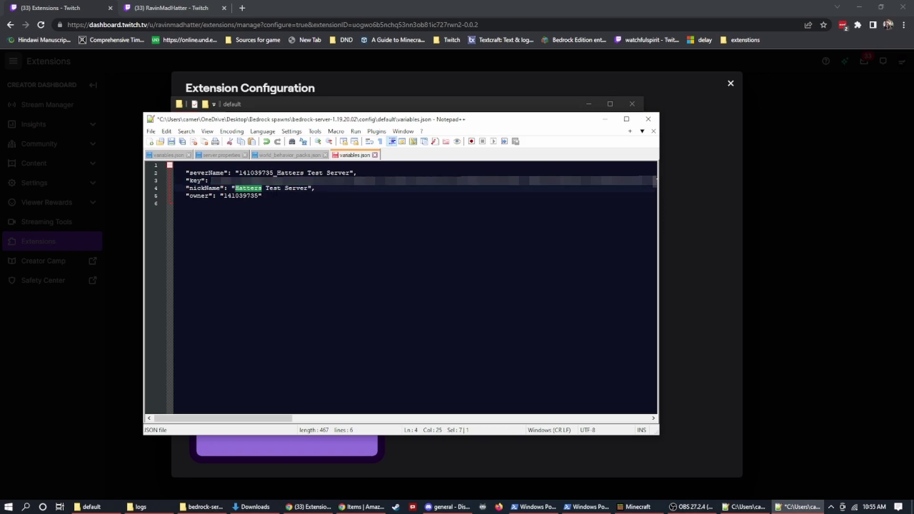
pyautogui.moveTo(317, 188); pyautogui.dragTo(189, 188)
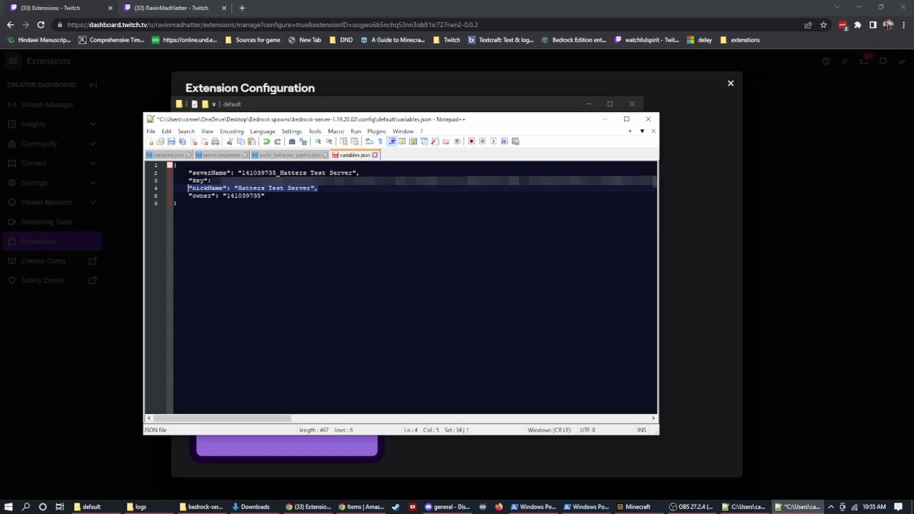
pyautogui.doubleClick(244, 196)
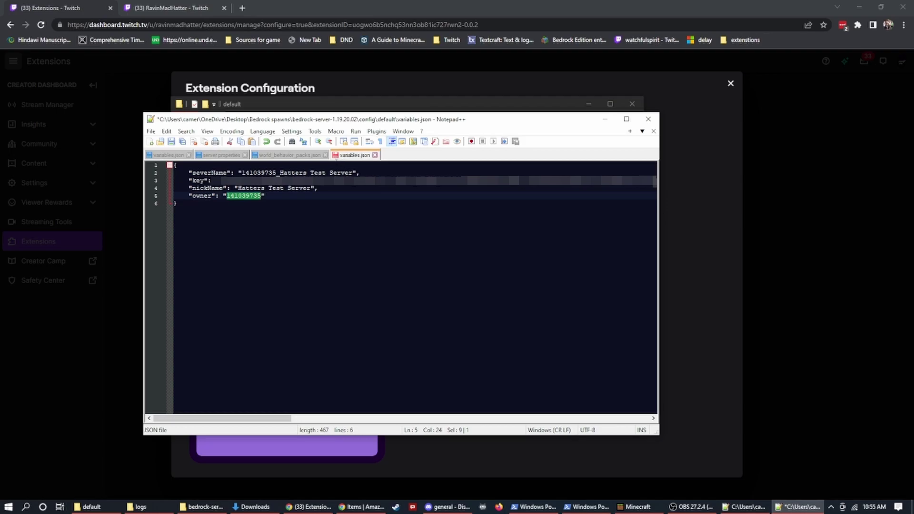
# Step: Save variables.json and go back to the bedrock-server-1.19.20.02 folder
pyautogui.hotkey('ctrl', 's')
pyautogui.press('super+Down')
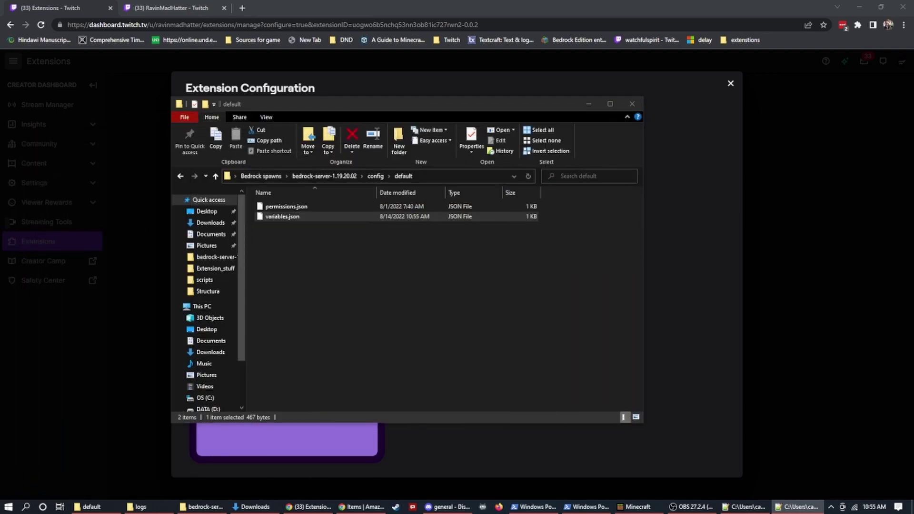
pyautogui.click(336, 177)
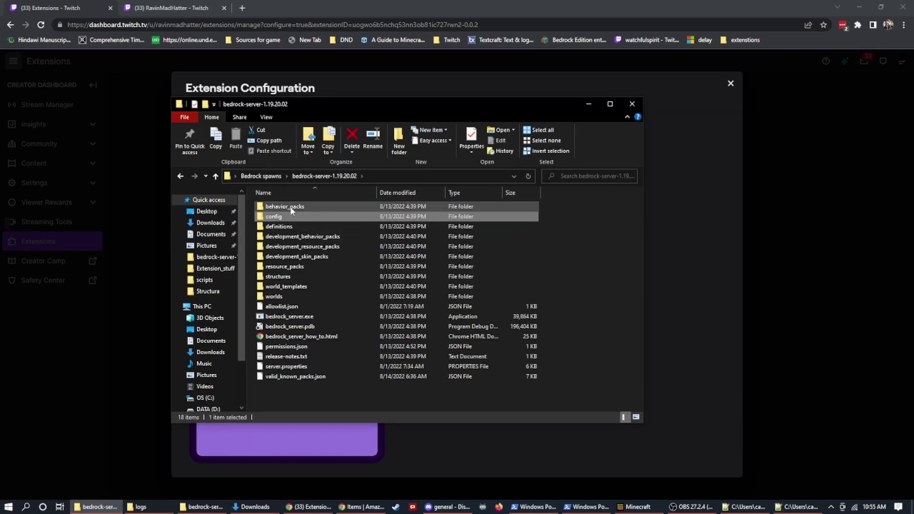
# Step: Check the contents of the BedrockSpawns folder inside behavior_packs and return to the bedrock-server-1.19.20.02 folder
pyautogui.doubleClick(290, 208)
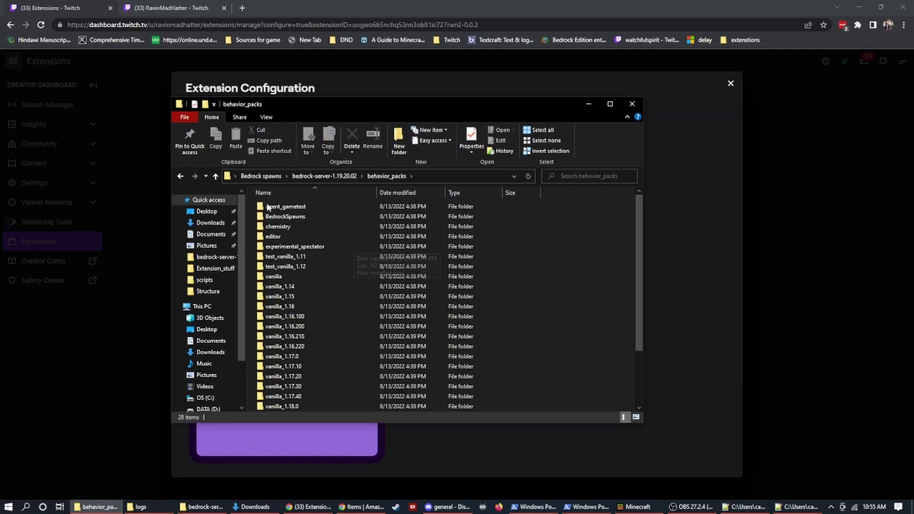
pyautogui.click(280, 218)
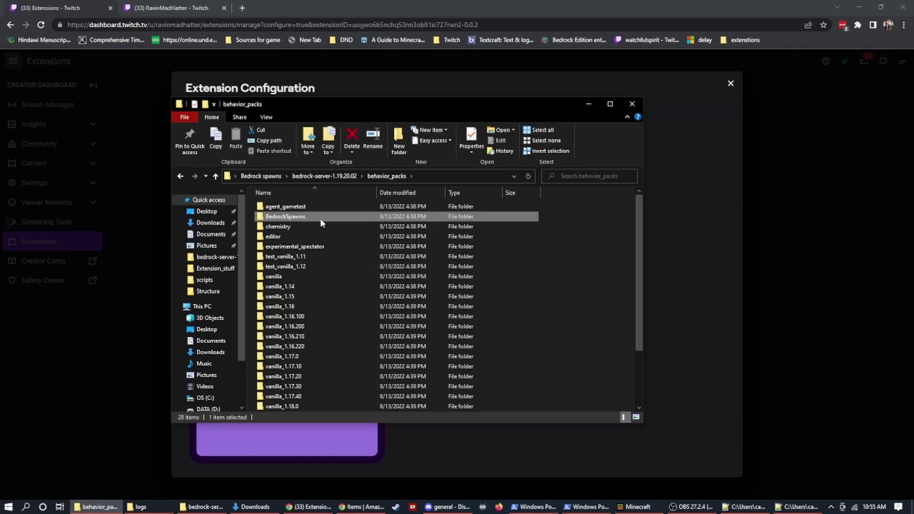
pyautogui.doubleClick(287, 217)
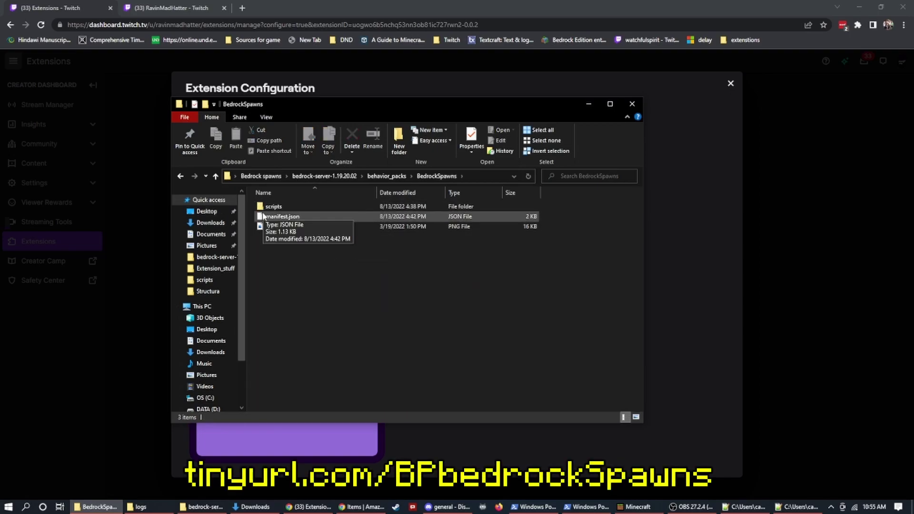
pyautogui.click(344, 176)
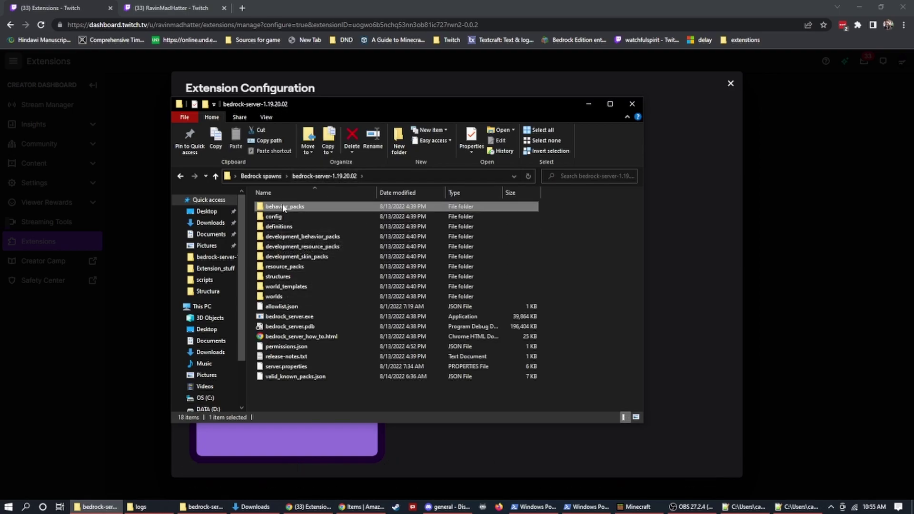
# Step: Open world_behavior_packs.json from the Flat World folder under worlds in Notepad++
pyautogui.doubleClick(274, 297)
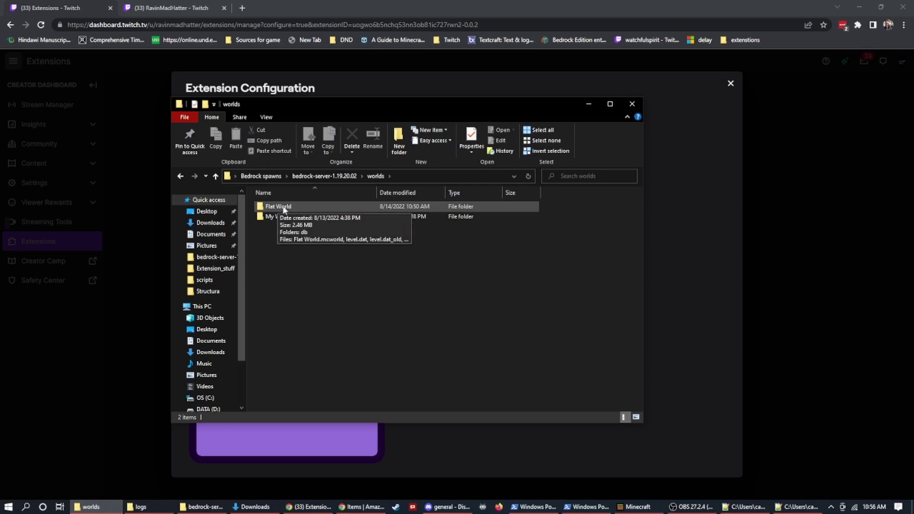
pyautogui.doubleClick(284, 208)
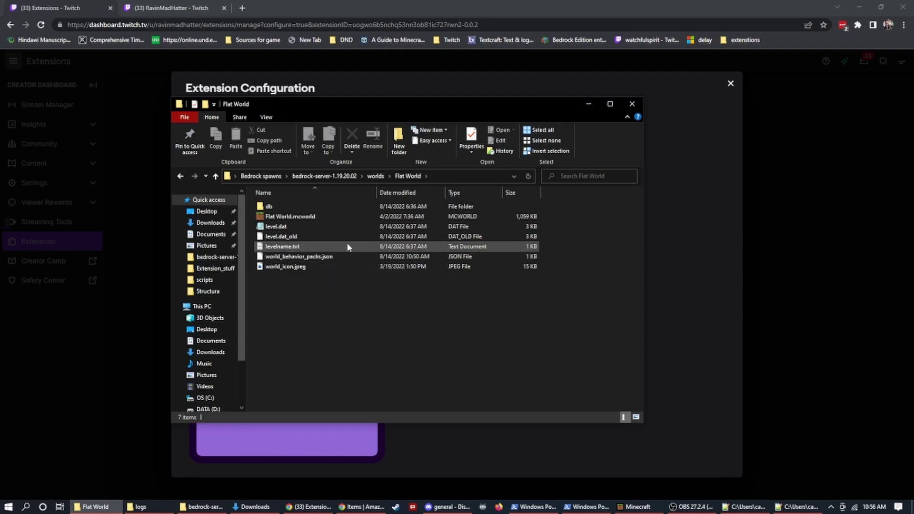
pyautogui.click(290, 258)
pyautogui.rightClick(288, 257)
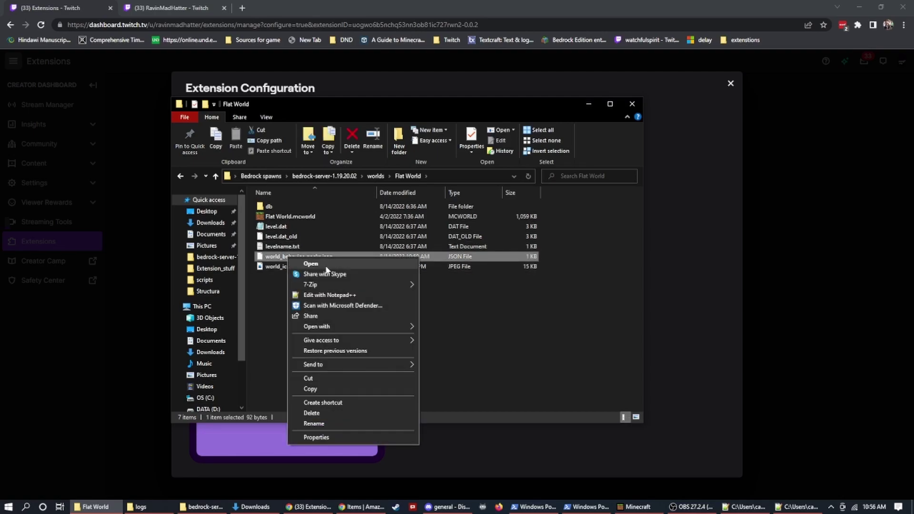
pyautogui.click(328, 295)
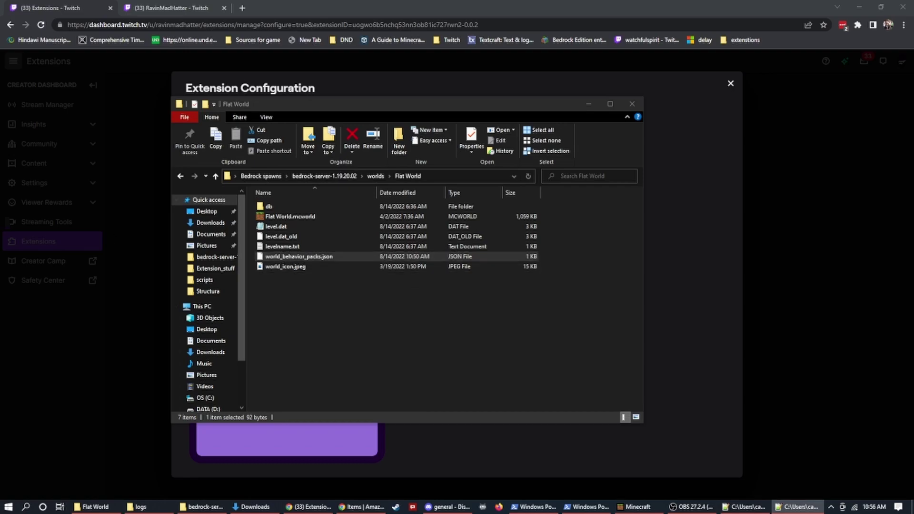
# Step: Remove the blank line after the opening bracket in world_behavior_packs.json, save the file and put the editor away
pyautogui.moveTo(429, 277); pyautogui.dragTo(719, 140)
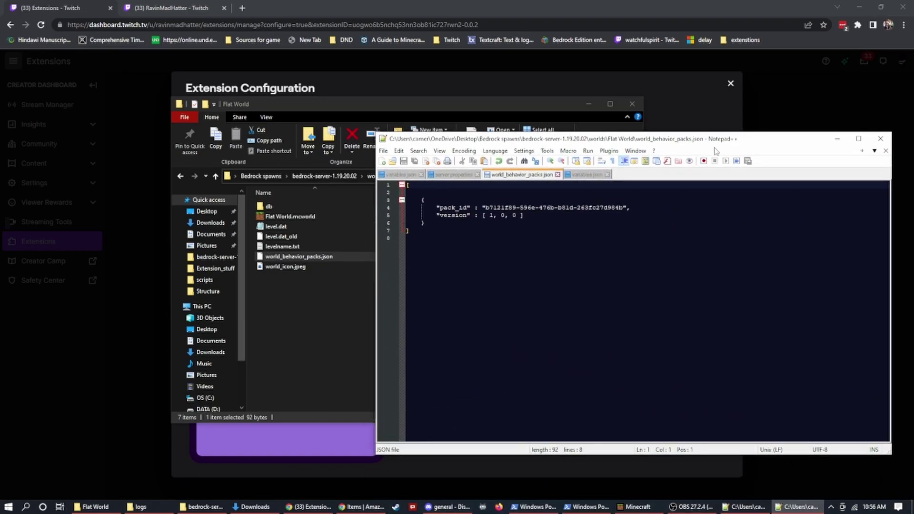
pyautogui.hotkey('ctrl', 'a')
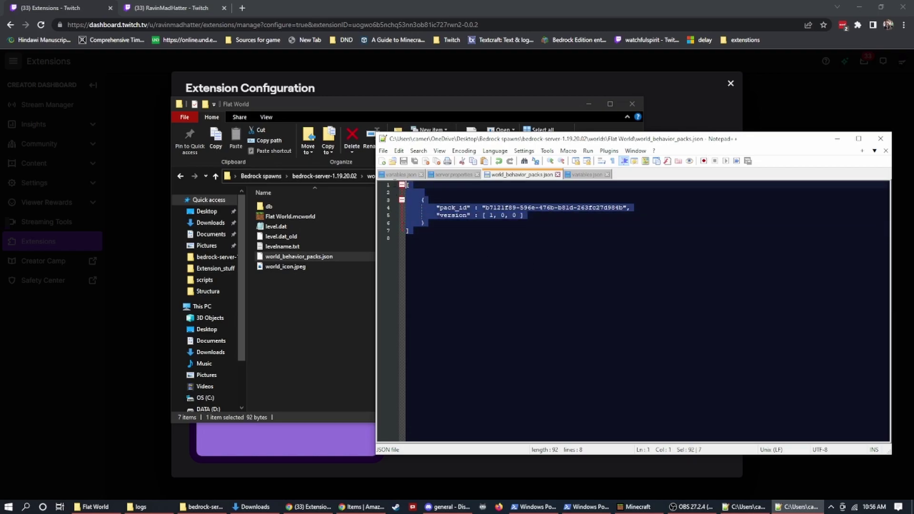
pyautogui.click(428, 193)
pyautogui.press('BackSpace')
pyautogui.press('BackSpace')
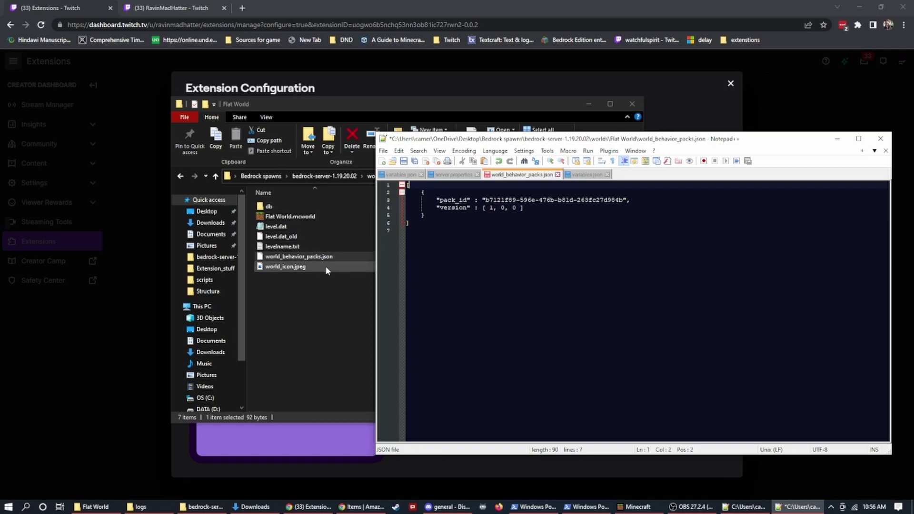
pyautogui.hotkey('ctrl', 'a')
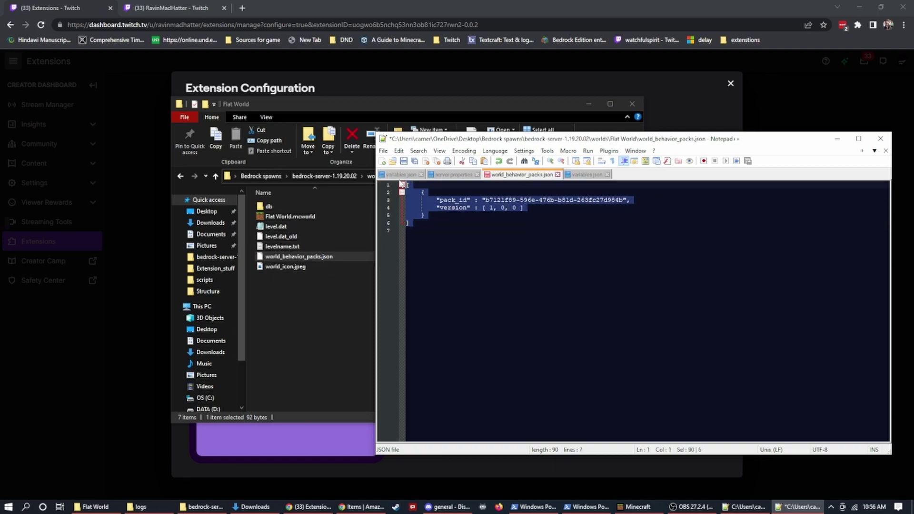
pyautogui.moveTo(564, 143); pyautogui.dragTo(541, 152)
pyautogui.click(814, 147)
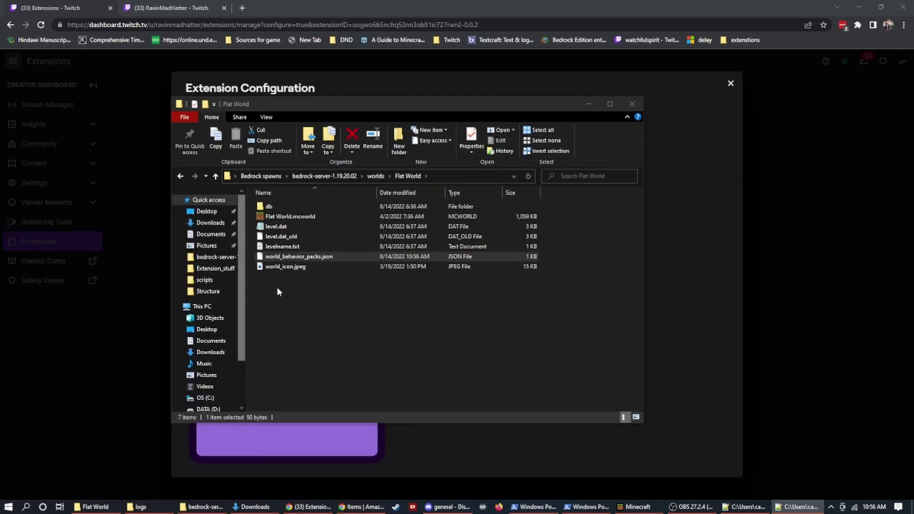
# Step: Put the Flat World folder window away and go from the New Custom Server page to the extension's server settings
pyautogui.moveTo(386, 104); pyautogui.dragTo(48, 505)
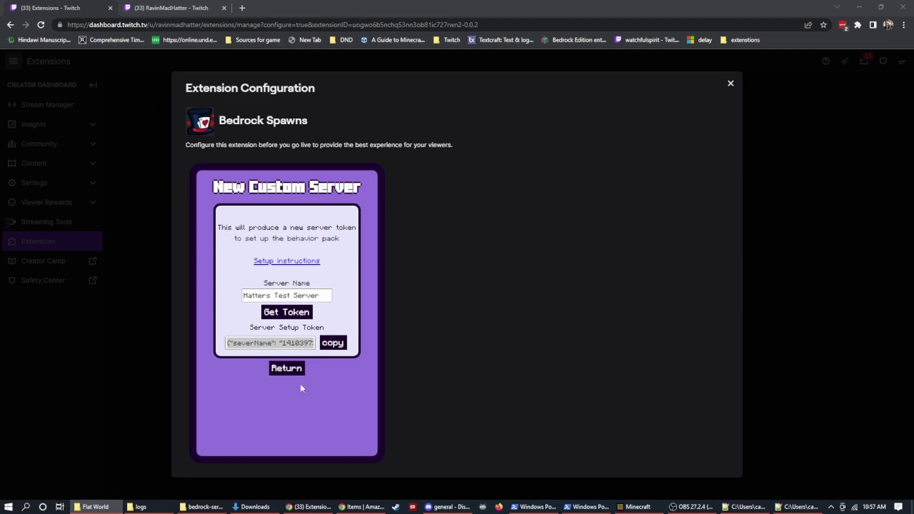
pyautogui.click(290, 369)
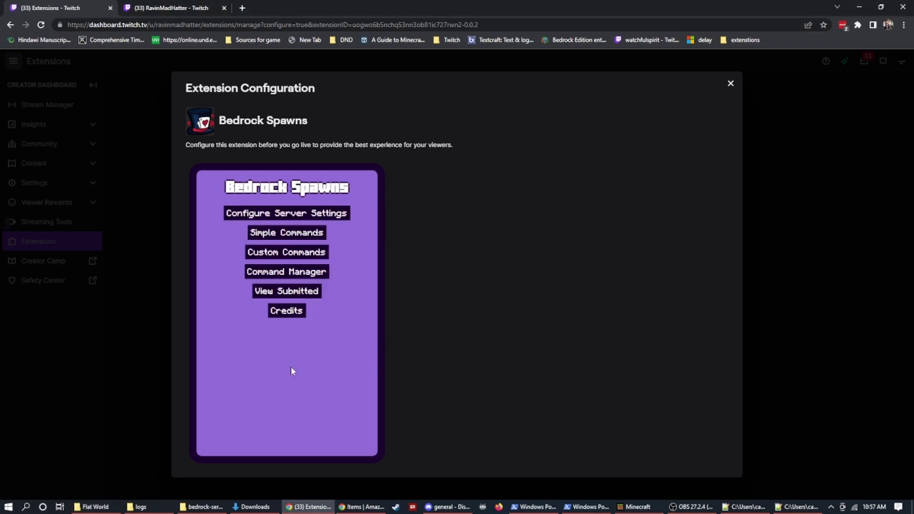
pyautogui.click(285, 214)
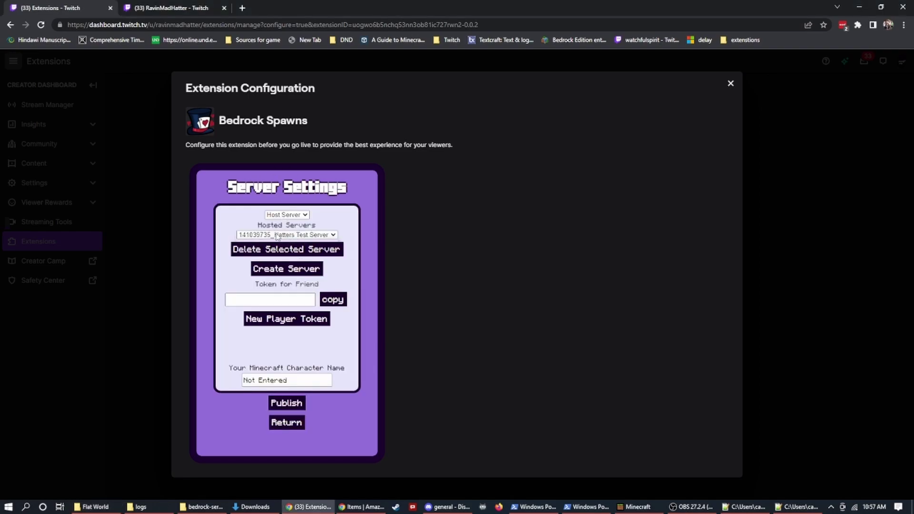
# Step: Examine the list of hosted servers for the Hatters Test Server entry
pyautogui.click(279, 235)
pyautogui.click(294, 242)
pyautogui.click(307, 236)
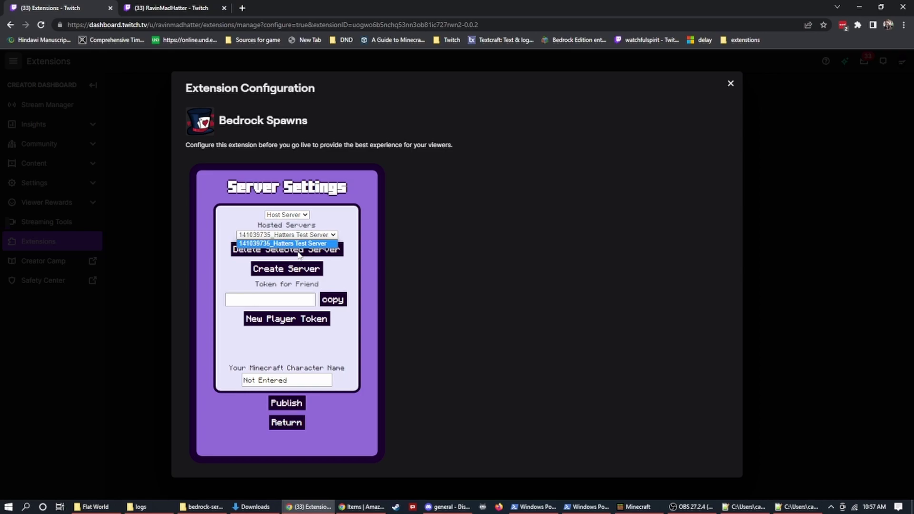
pyautogui.click(327, 231)
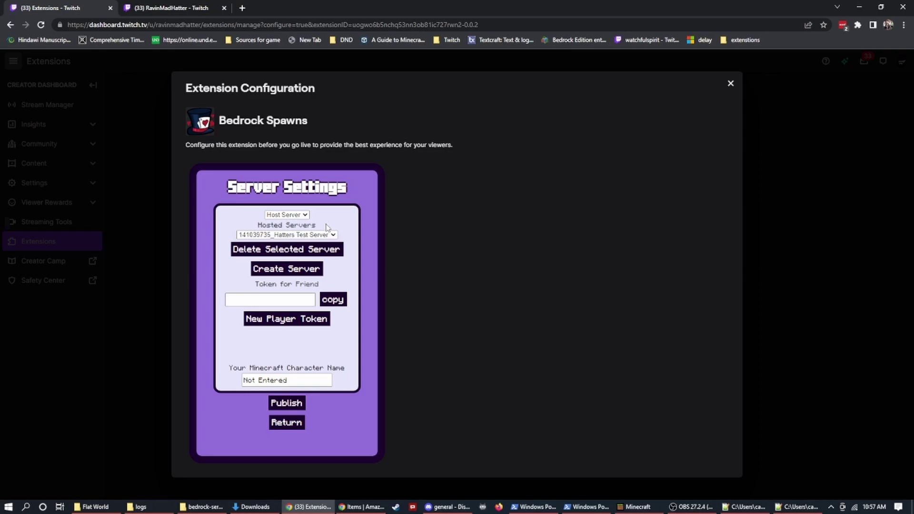
pyautogui.click(269, 235)
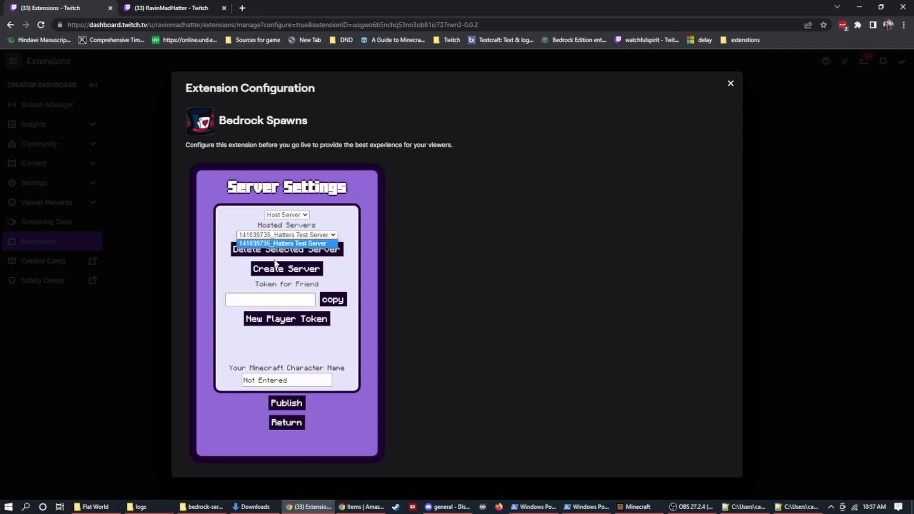
pyautogui.click(293, 236)
pyautogui.click(284, 236)
pyautogui.click(332, 225)
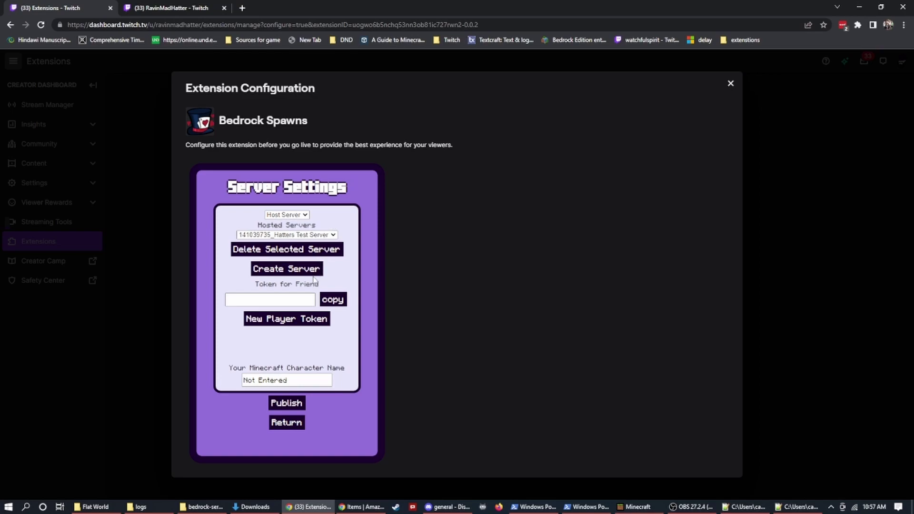
# Step: Enter the streamer's Minecraft character name in the server settings and publish them
pyautogui.moveTo(298, 382); pyautogui.dragTo(217, 377)
pyautogui.write('RavinMaddHatter')
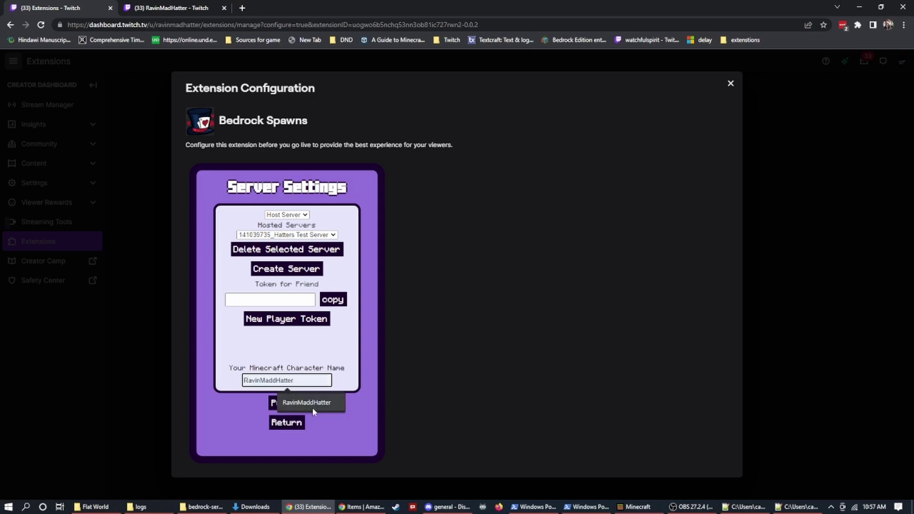
pyautogui.click(316, 408)
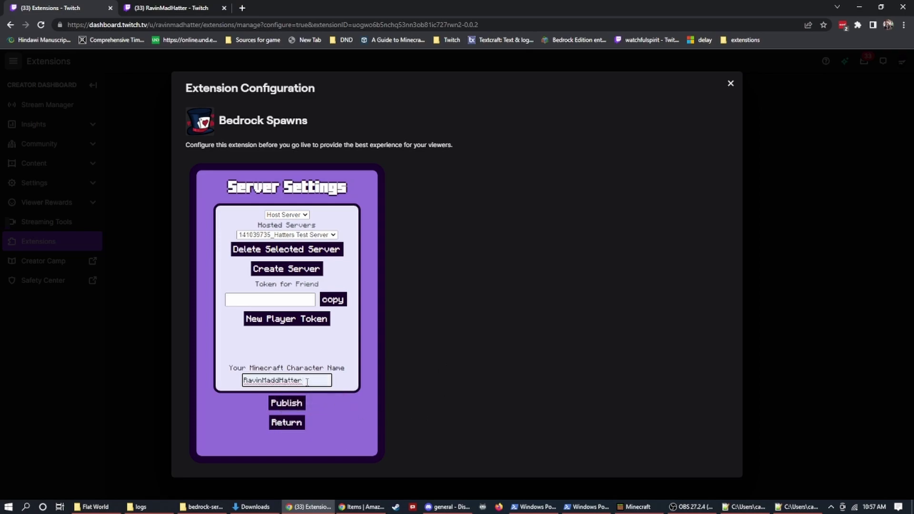
pyautogui.moveTo(307, 383); pyautogui.dragTo(232, 382)
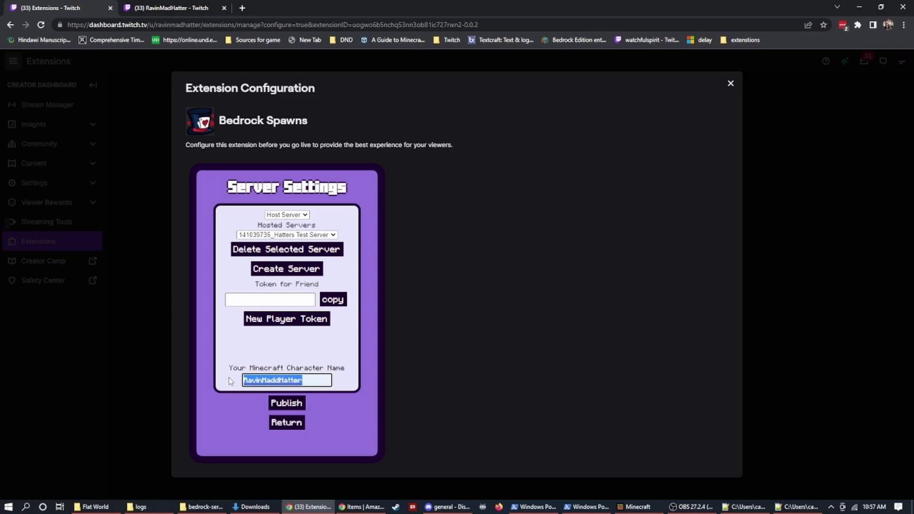
pyautogui.click(311, 379)
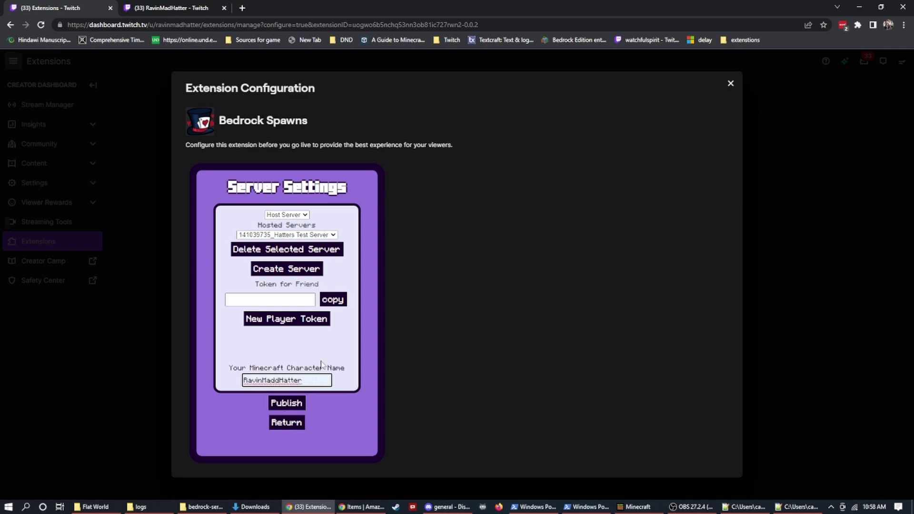
pyautogui.doubleClick(251, 379)
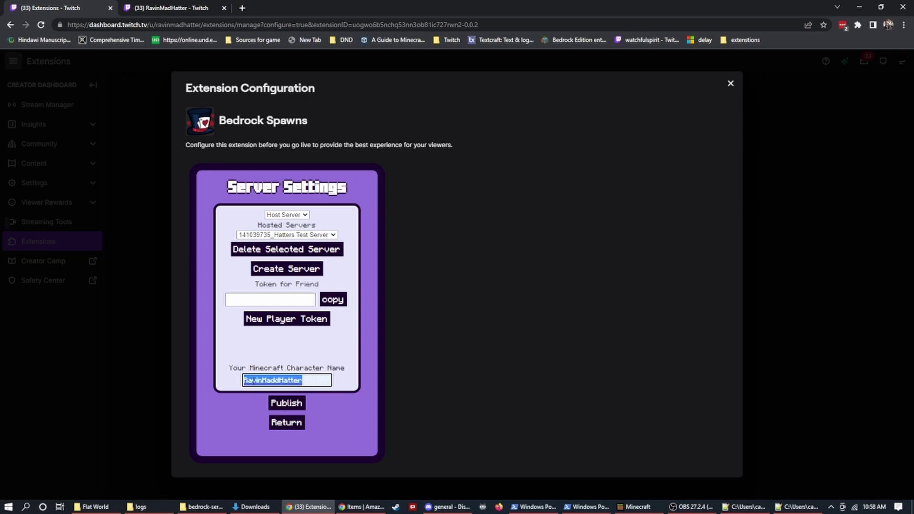
pyautogui.click(291, 405)
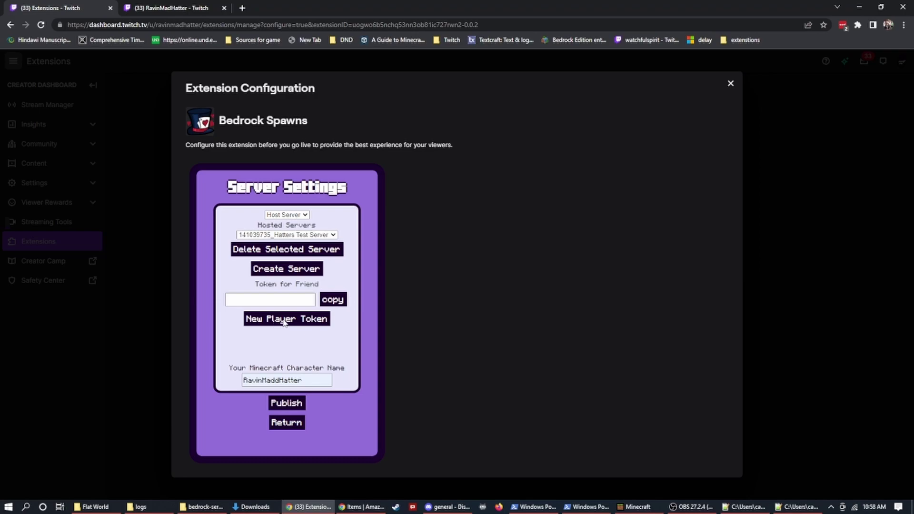
# Step: Generate a new player token for a friend and copy it
pyautogui.click(300, 323)
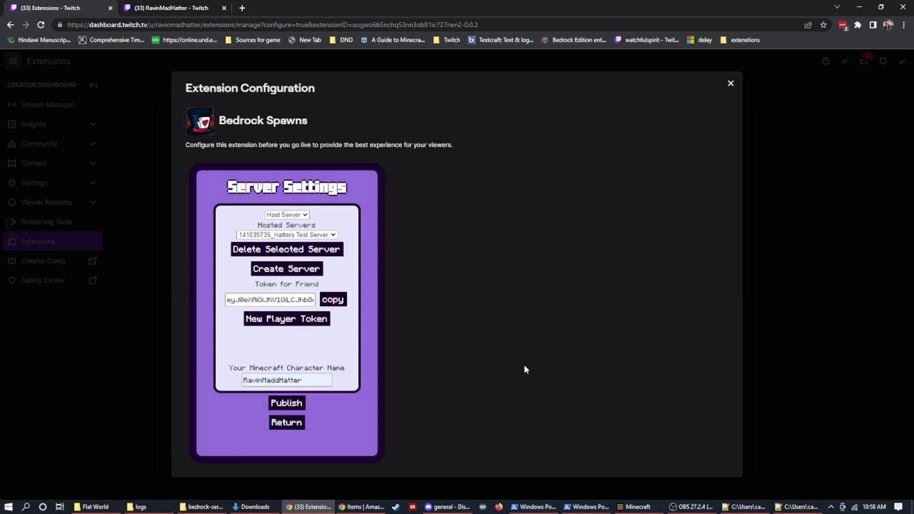
pyautogui.click(339, 301)
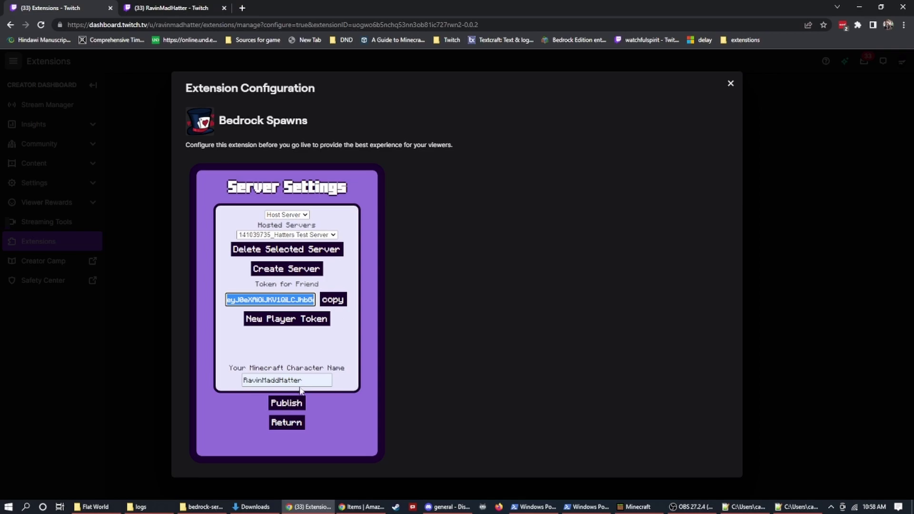
# Step: Switch the server settings to Join Server, paste the copied player token as the join token and join the server
pyautogui.click(295, 215)
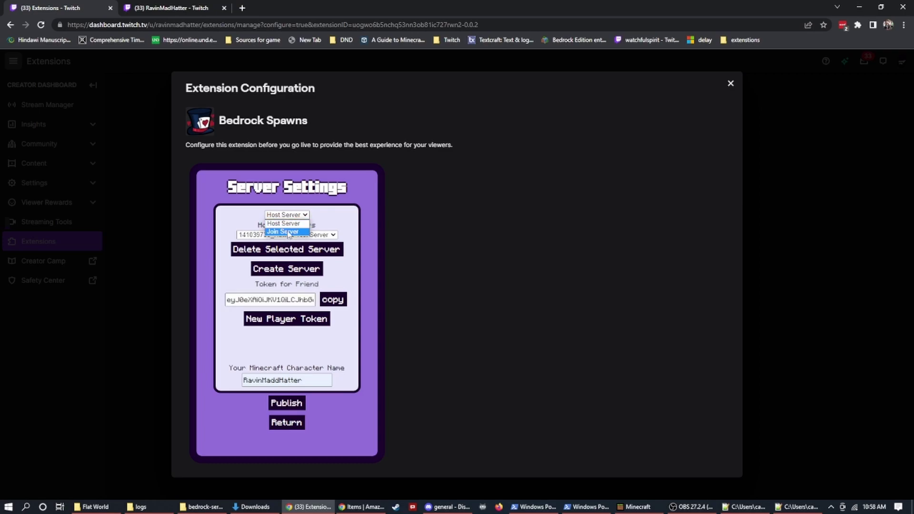
pyautogui.click(287, 232)
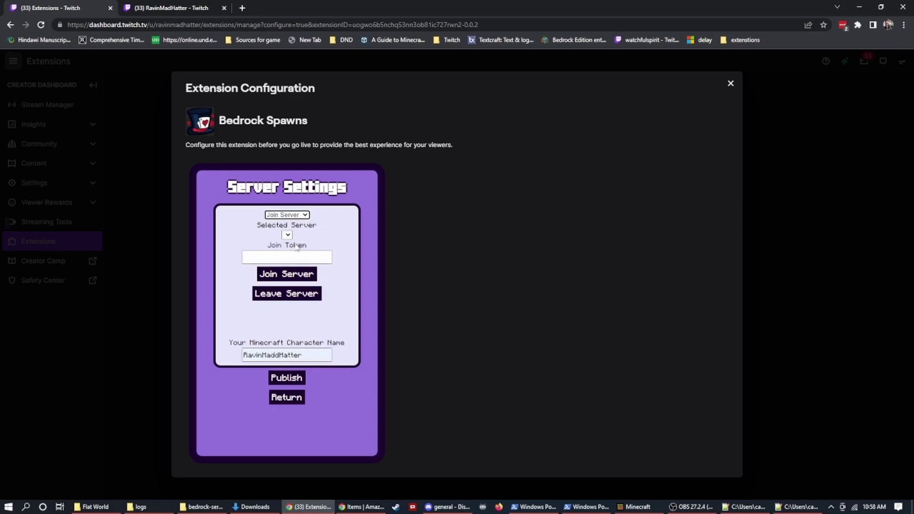
pyautogui.click(284, 257)
pyautogui.hotkey('ctrl', 'v')
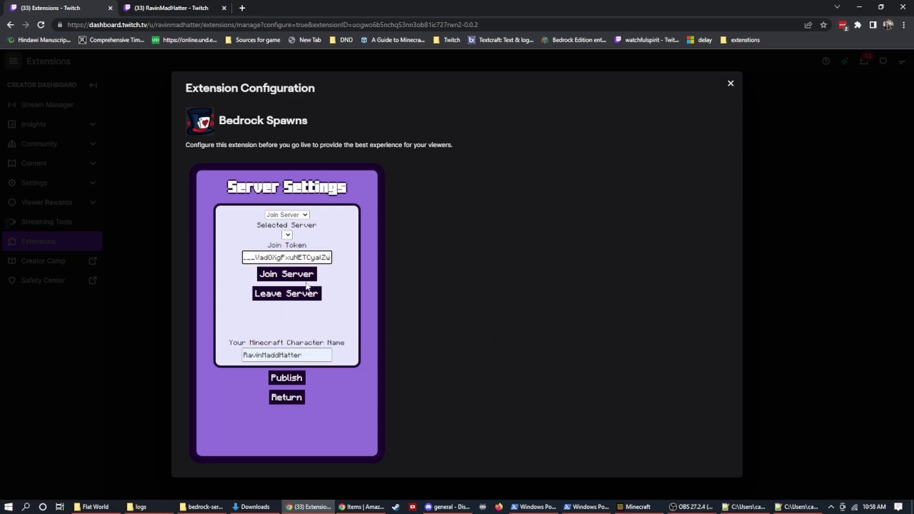
pyautogui.click(298, 275)
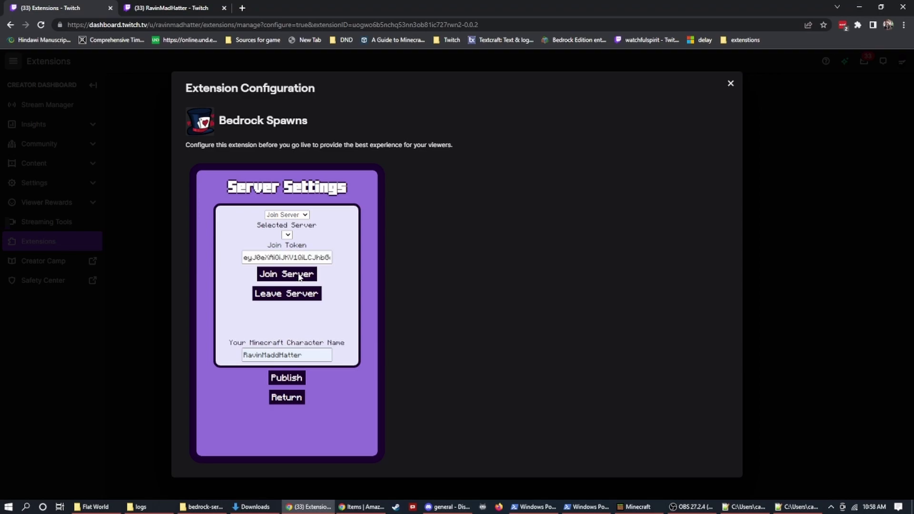
# Step: Choose Hatters Test Server as the selected server and switch the server settings back to Host Server
pyautogui.click(316, 235)
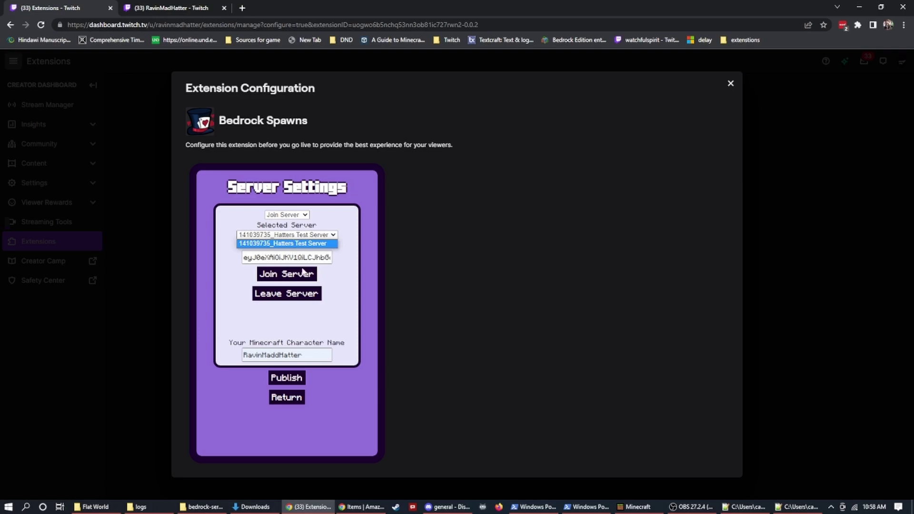
pyautogui.click(293, 244)
pyautogui.click(294, 235)
pyautogui.click(294, 217)
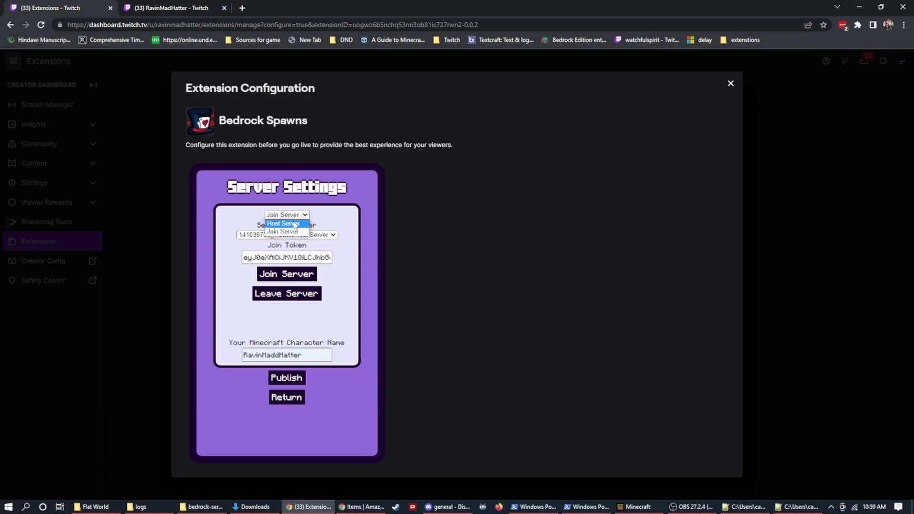
pyautogui.click(294, 224)
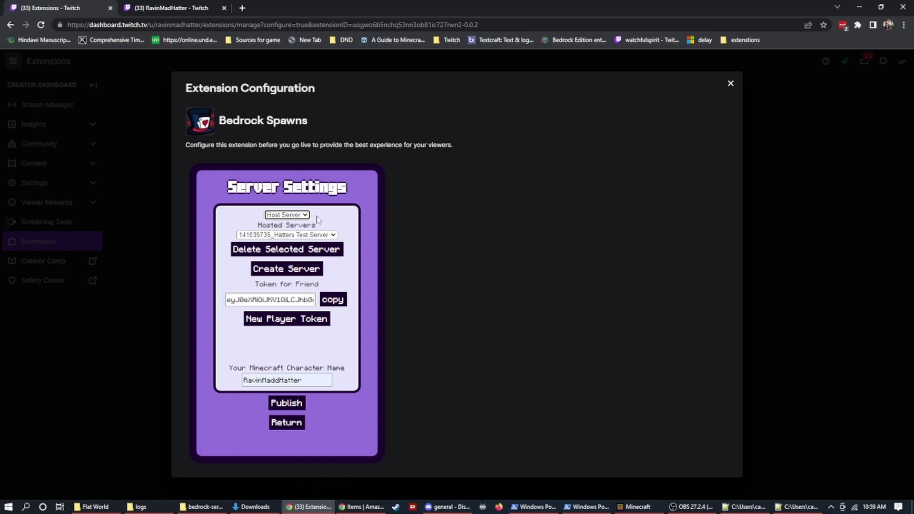
# Step: Leave the server settings, start adding a simple command, and look over its display name and bits options
pyautogui.click(281, 424)
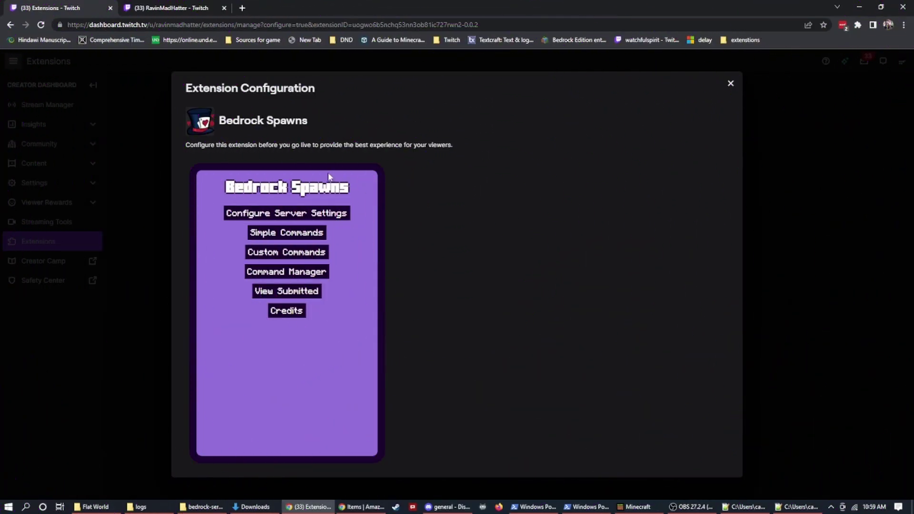
pyautogui.click(295, 234)
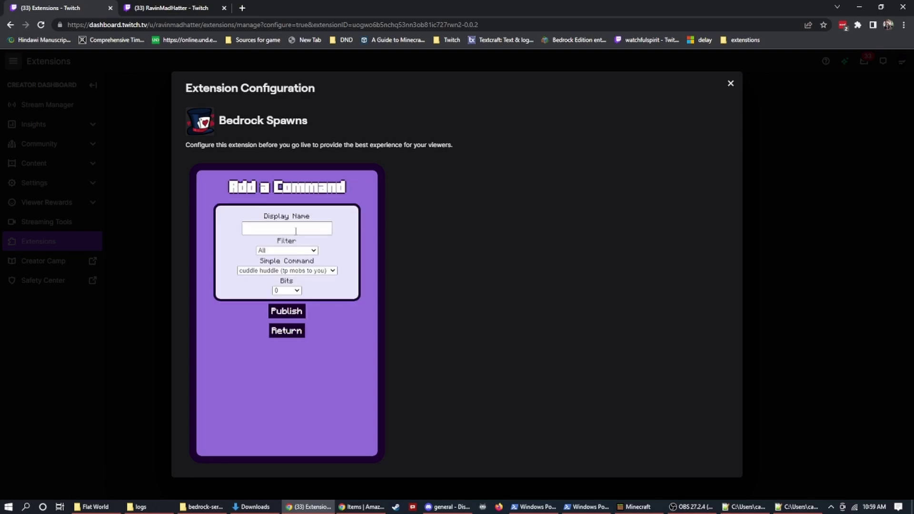
pyautogui.click(267, 228)
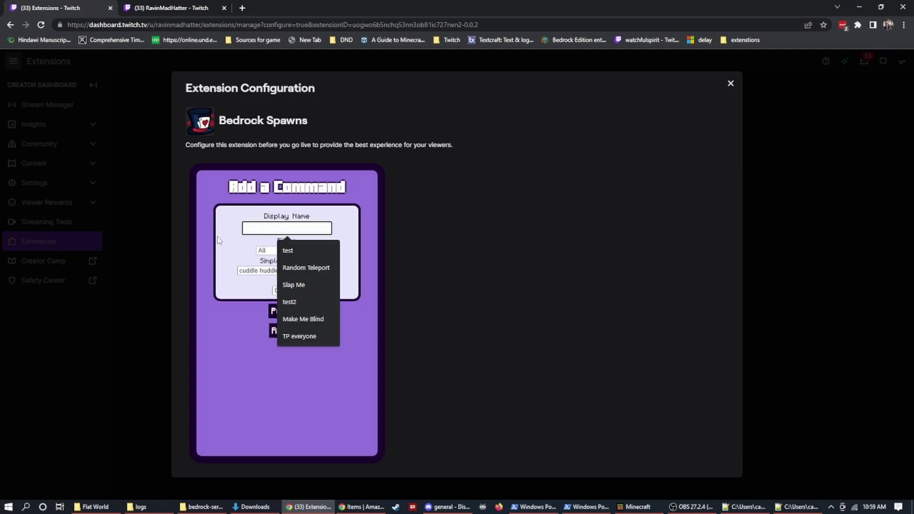
pyautogui.click(227, 258)
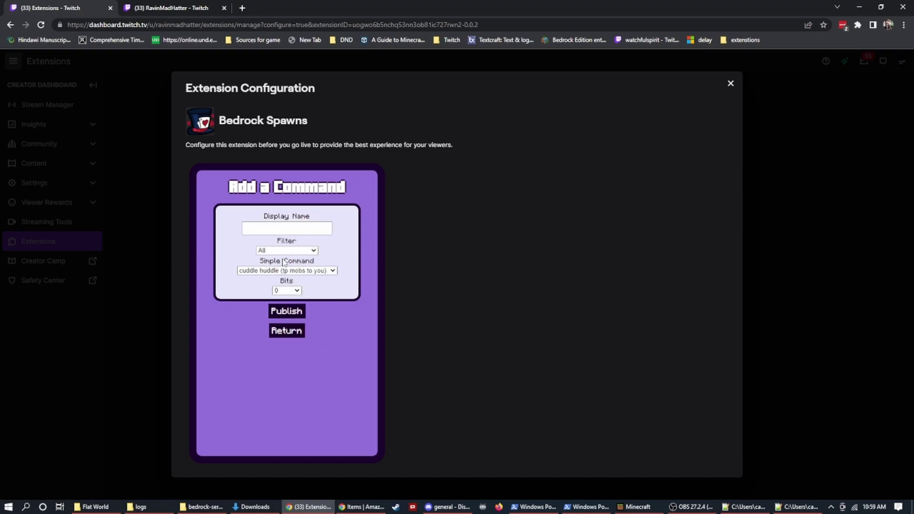
pyautogui.click(290, 291)
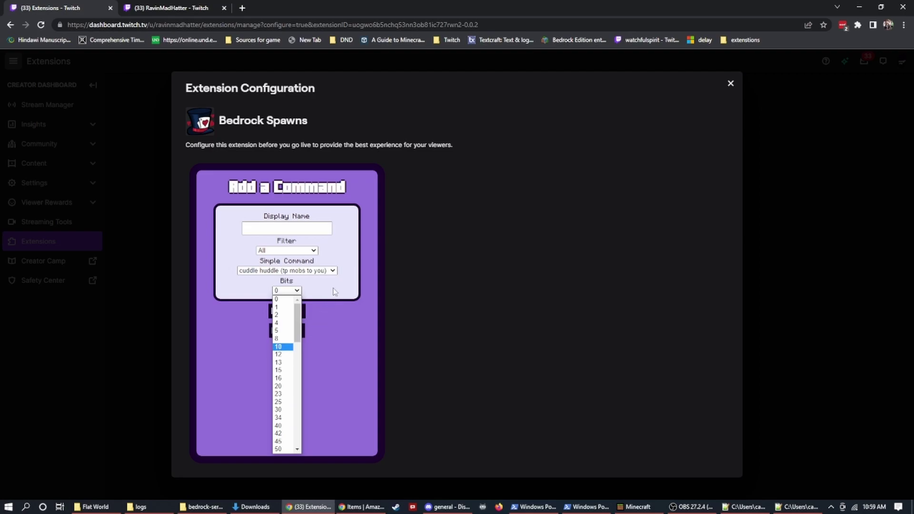
pyautogui.click(322, 256)
# Step: Choose Give 1000 xp as the simple command and set its display name to Level Me Up
pyautogui.click(275, 226)
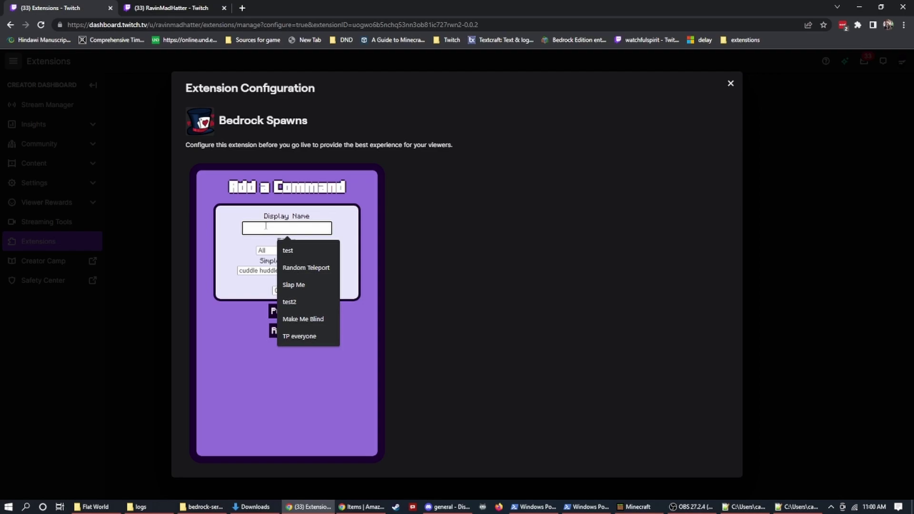
pyautogui.click(248, 271)
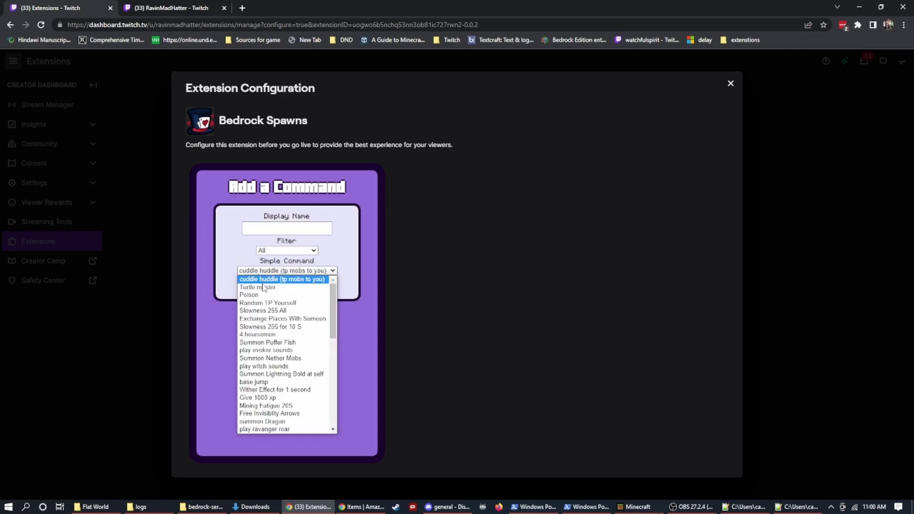
pyautogui.click(279, 398)
pyautogui.click(275, 226)
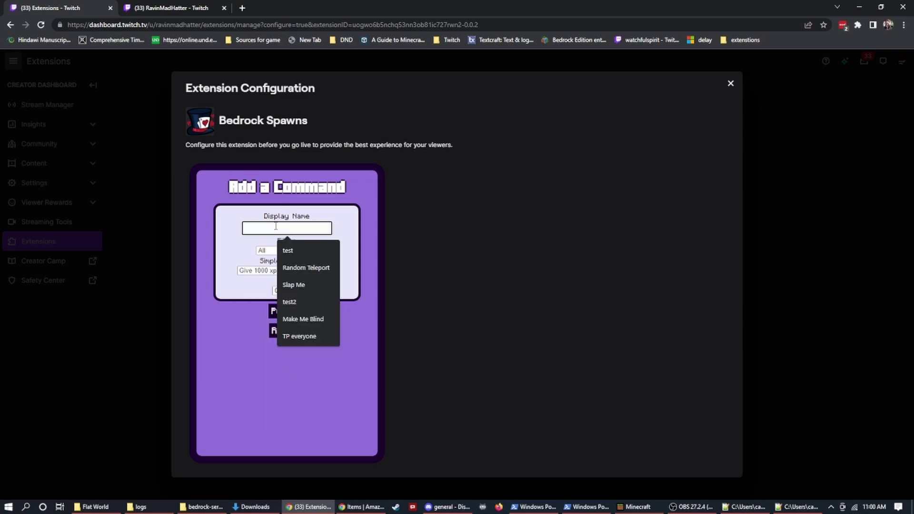
pyautogui.write('Level')
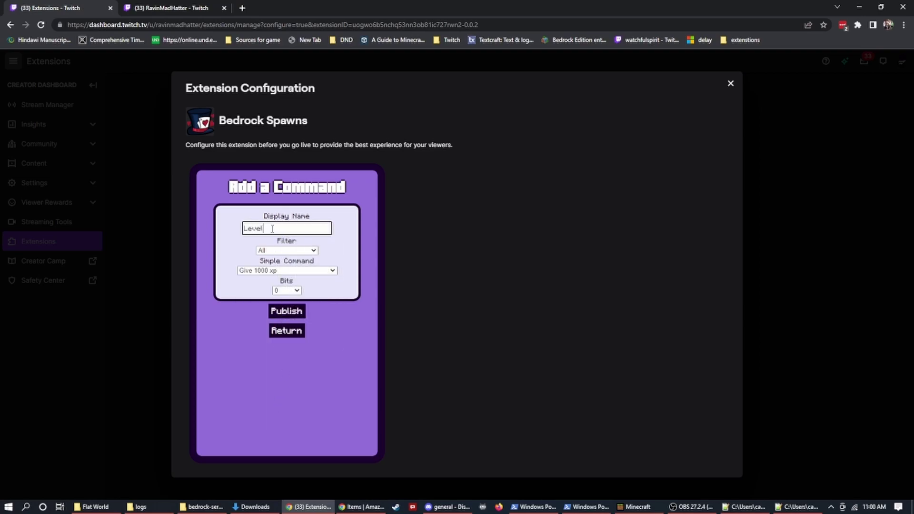
pyautogui.write(' Me Up')
# Step: Price the Level Me Up command at 20 bits, publish it and return to the extension's main menu
pyautogui.moveTo(295, 228); pyautogui.dragTo(223, 227)
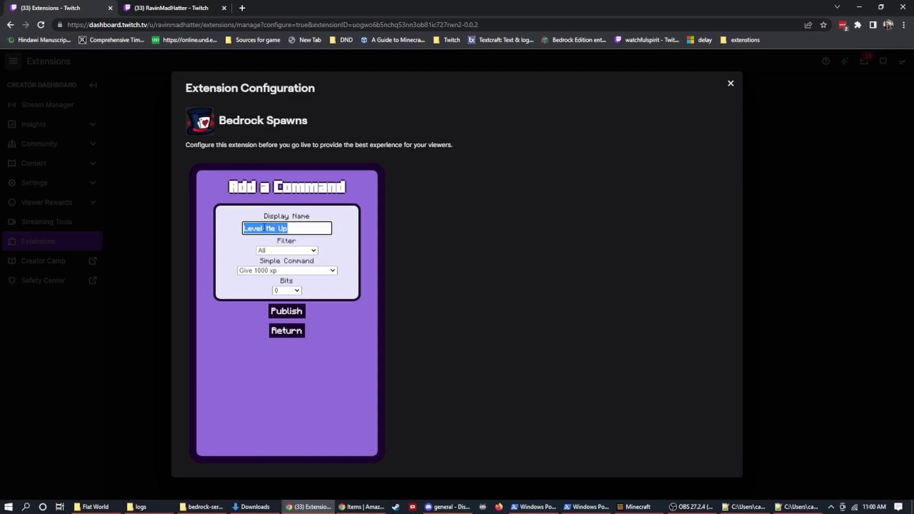
pyautogui.click(293, 291)
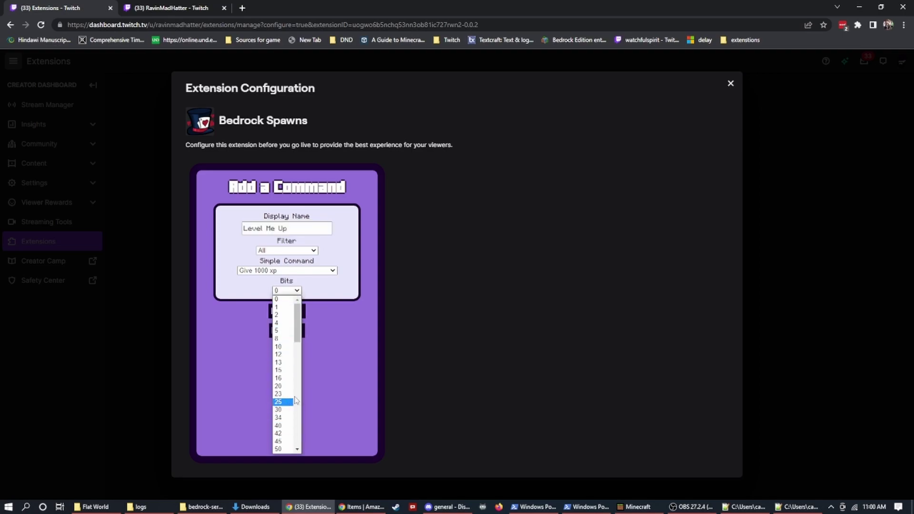
pyautogui.click(290, 387)
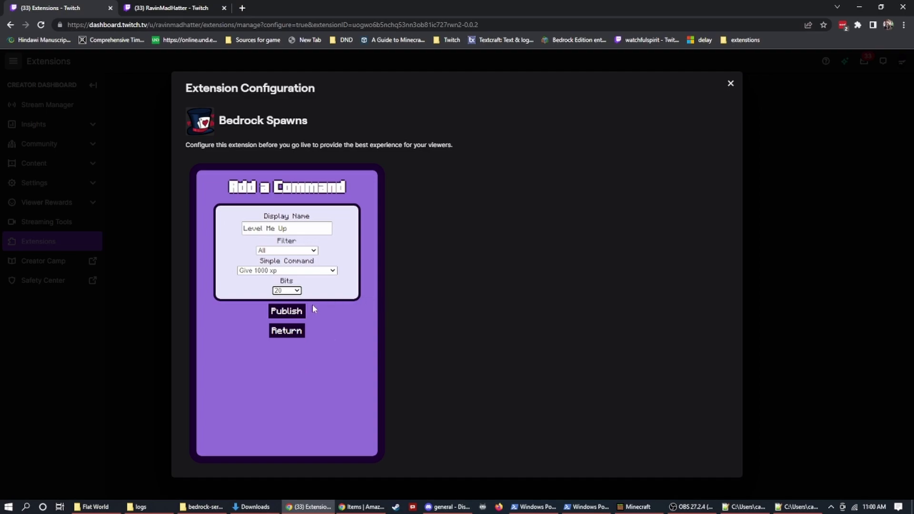
pyautogui.click(287, 312)
pyautogui.click(286, 331)
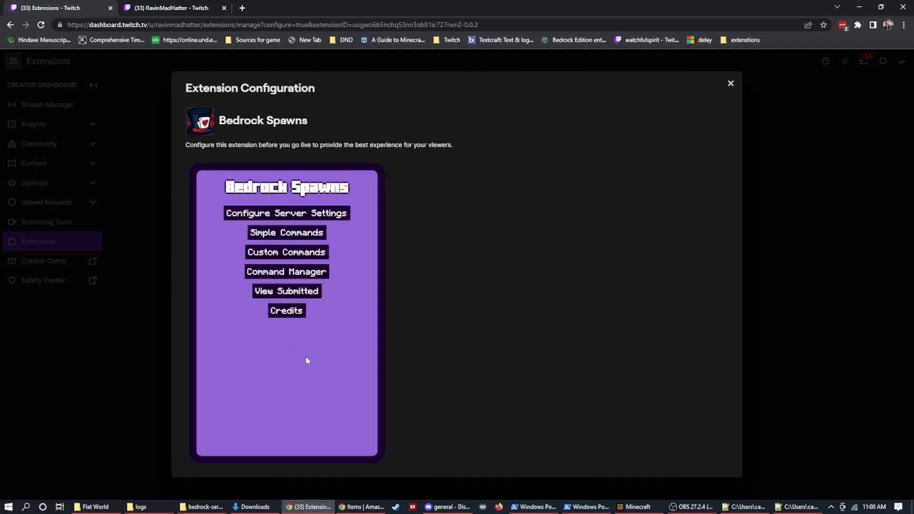
# Step: Delete the commands test, Random Teleport, Make Me Blind, Stop Hammer time, Poison and Slap Me in the command manager, then return to the main menu
pyautogui.click(284, 275)
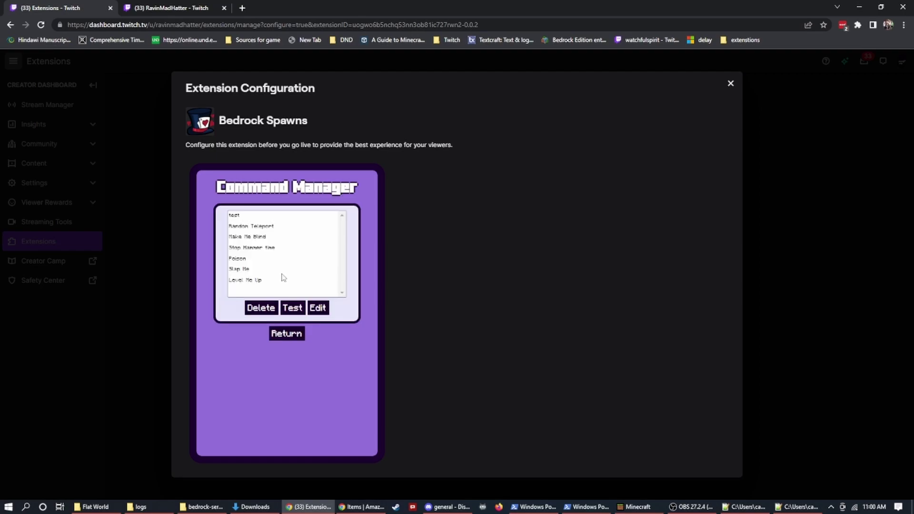
pyautogui.click(241, 227)
pyautogui.click(243, 282)
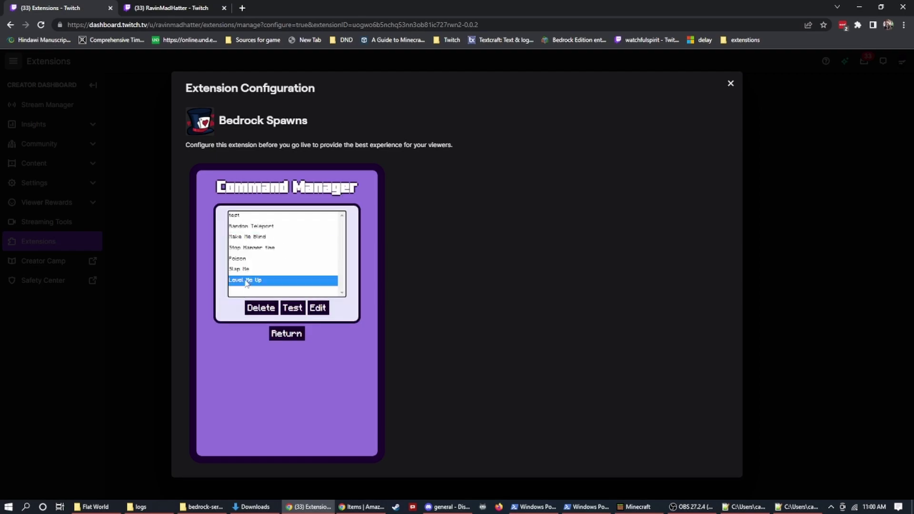
pyautogui.click(243, 227)
pyautogui.click(243, 216)
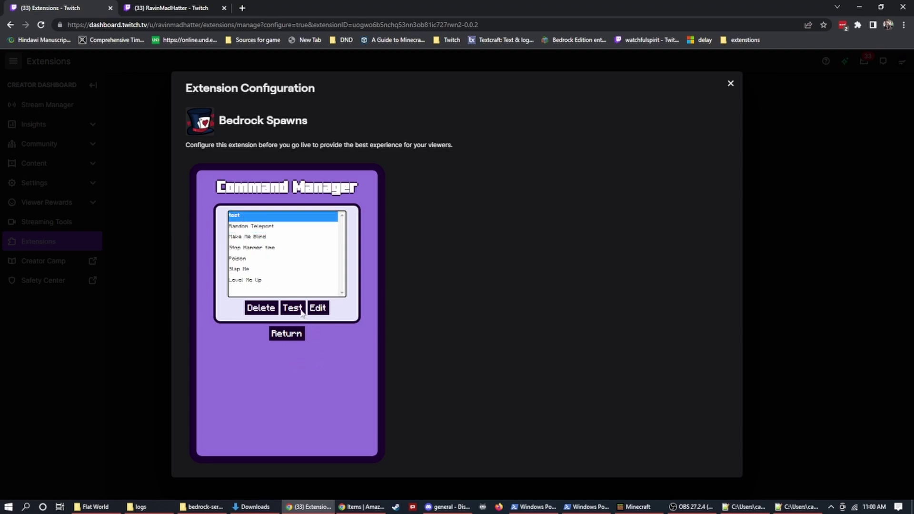
pyautogui.click(270, 310)
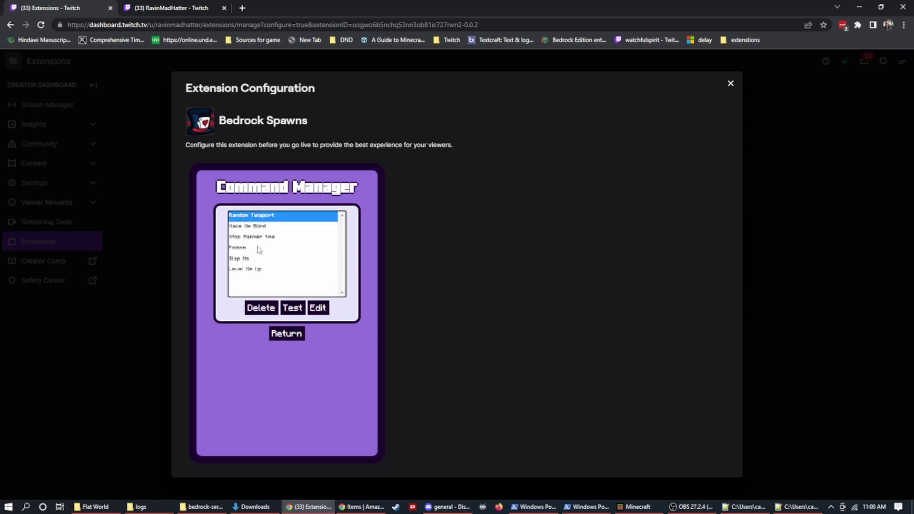
pyautogui.click(270, 310)
pyautogui.click(262, 312)
pyautogui.click(252, 312)
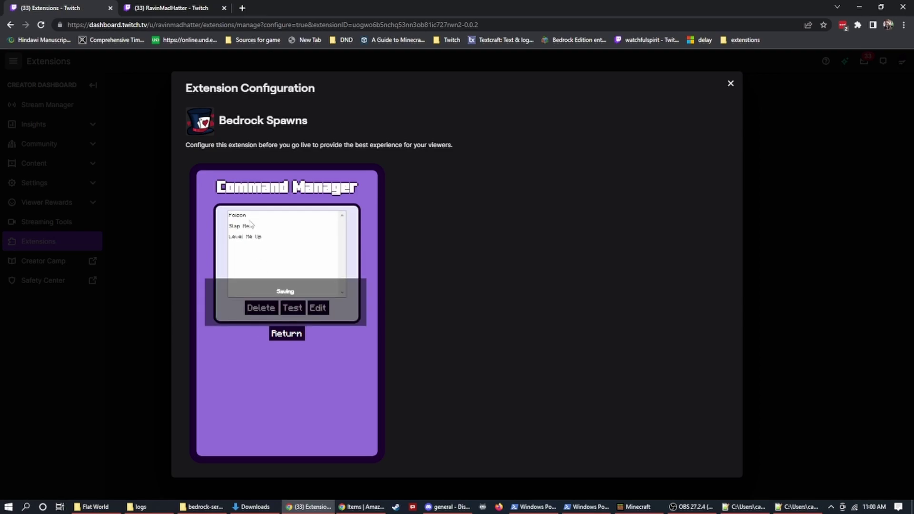
pyautogui.click(257, 312)
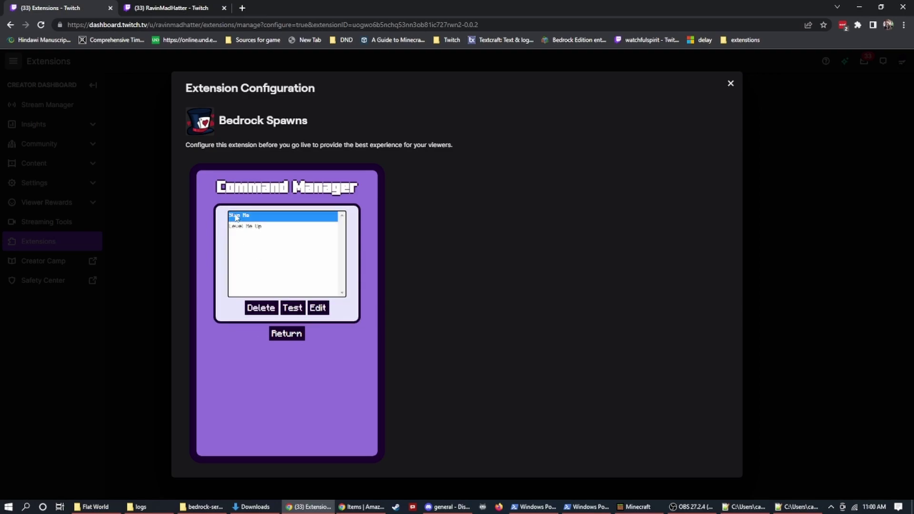
pyautogui.click(257, 311)
pyautogui.click(285, 334)
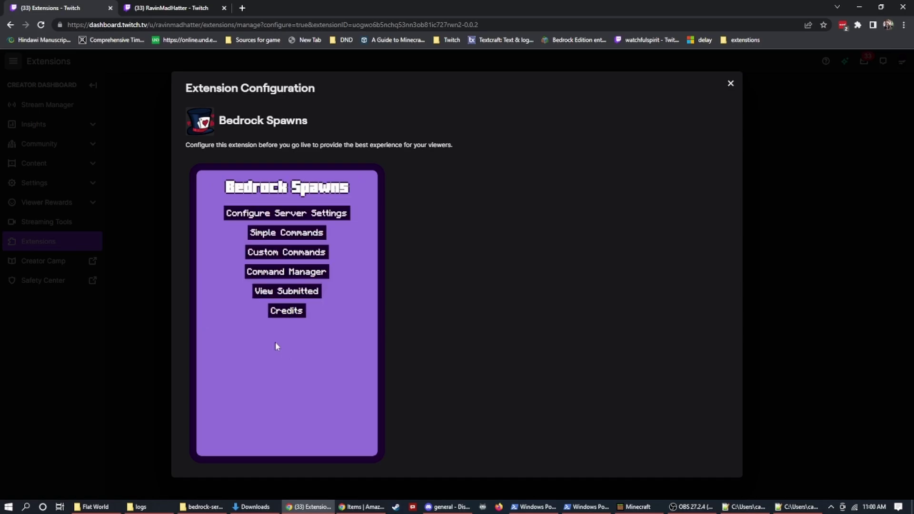
# Step: Reload the Twitch channel page and check the commands offered in its Bedrock Spawns panel
pyautogui.click(152, 8)
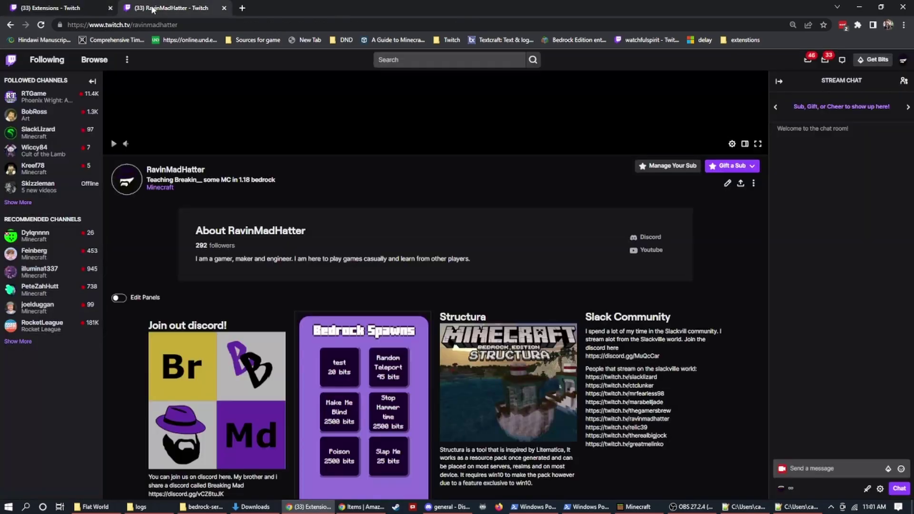
pyautogui.click(47, 24)
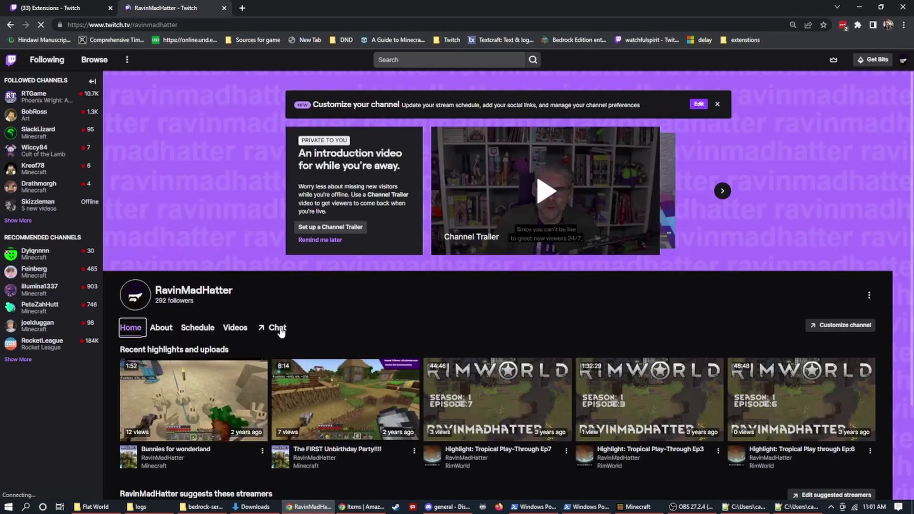
pyautogui.click(280, 328)
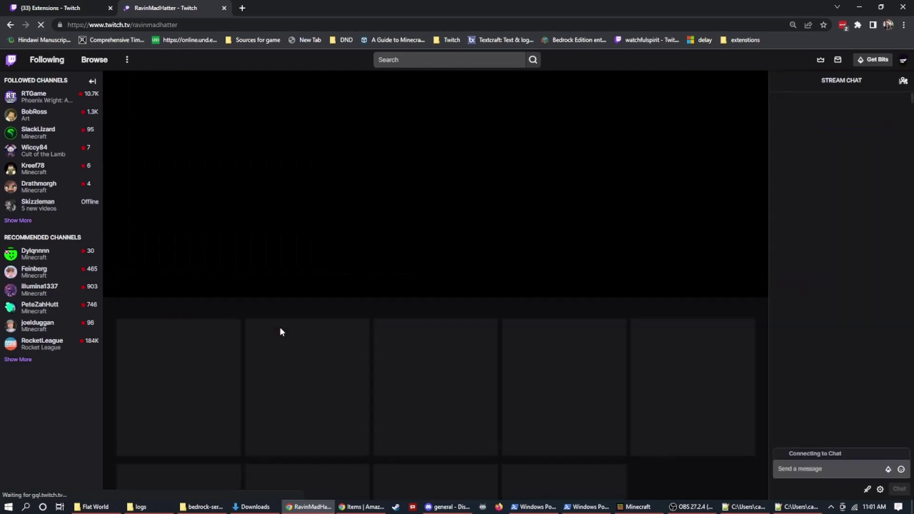
pyautogui.scroll(-8, 312, 284)
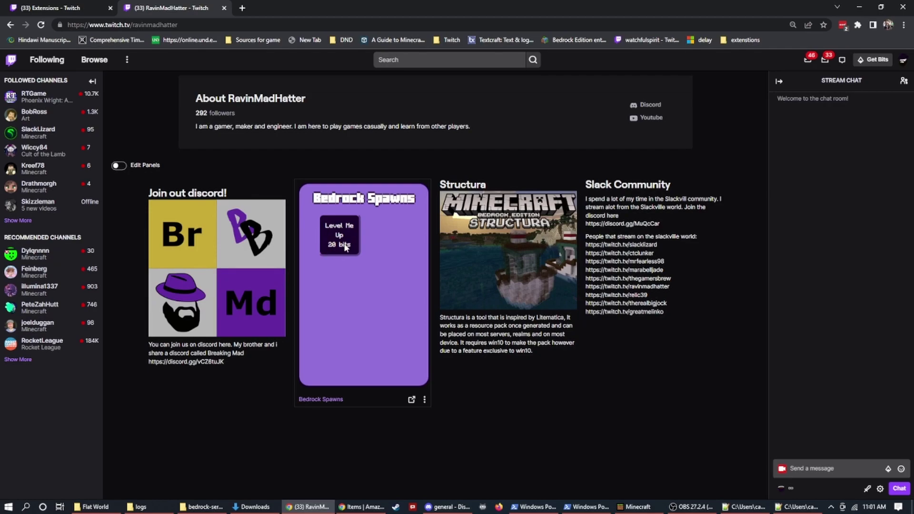
# Step: Go back to the extension configuration, start adding another simple command and browse the unfiltered command list
pyautogui.click(81, 13)
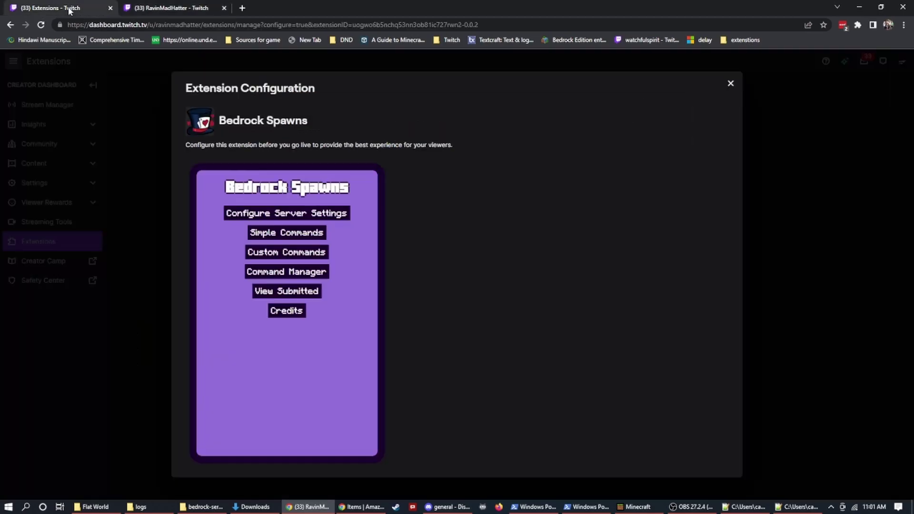
pyautogui.click(288, 233)
pyautogui.click(299, 229)
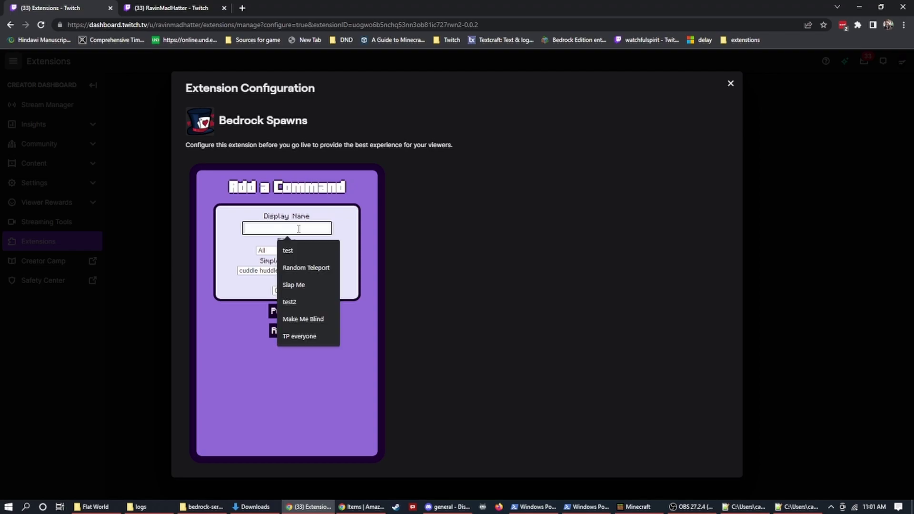
pyautogui.click(267, 270)
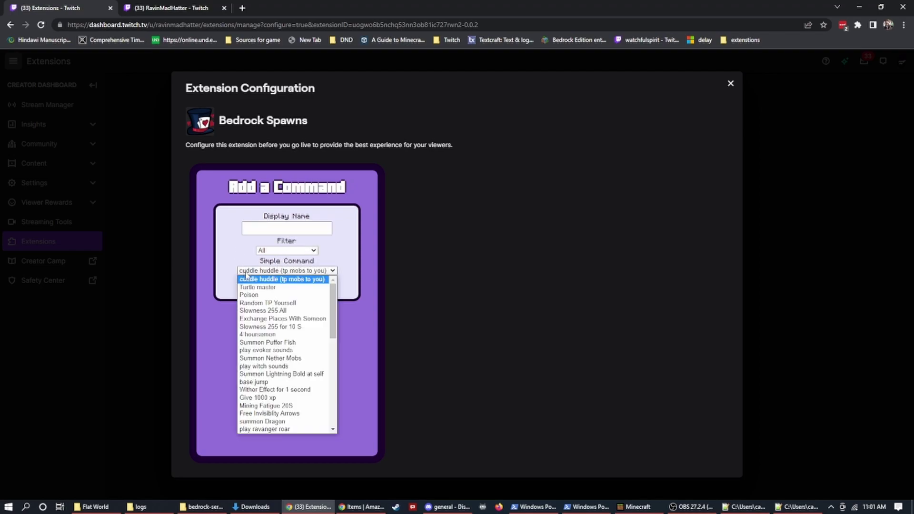
pyautogui.scroll(-3, 265, 346)
pyautogui.scroll(5, 265, 346)
# Step: Filter the simple commands by Impacts Me and by Impacts Mobs, and look through the commands offered for each
pyautogui.click(314, 253)
pyautogui.click(314, 251)
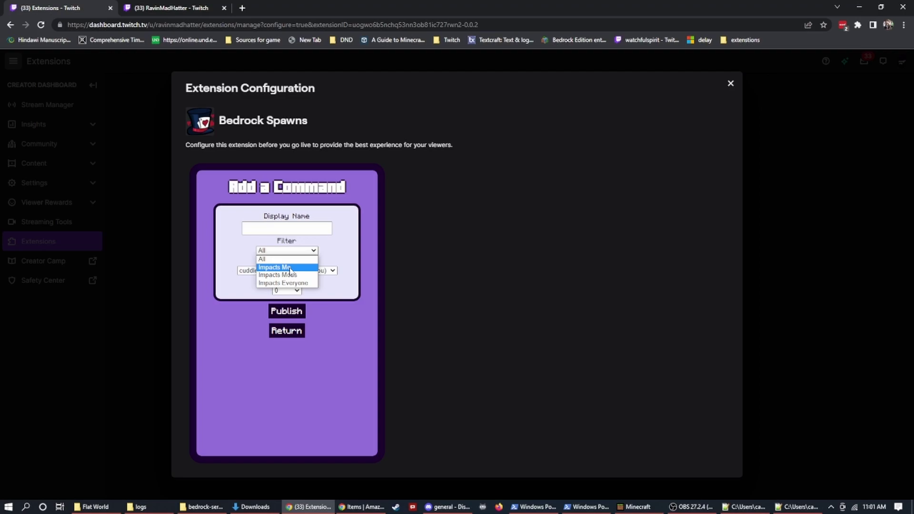
pyautogui.click(275, 268)
pyautogui.click(275, 271)
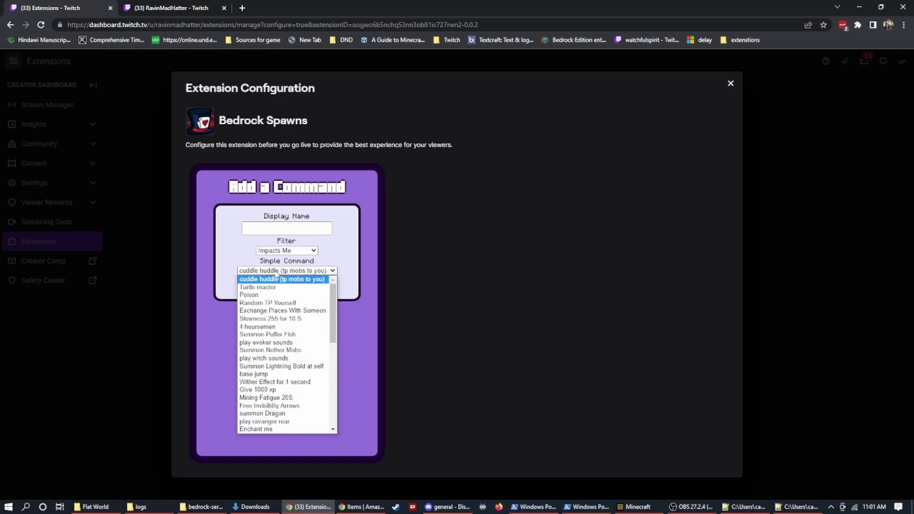
pyautogui.scroll(-5, 285, 378)
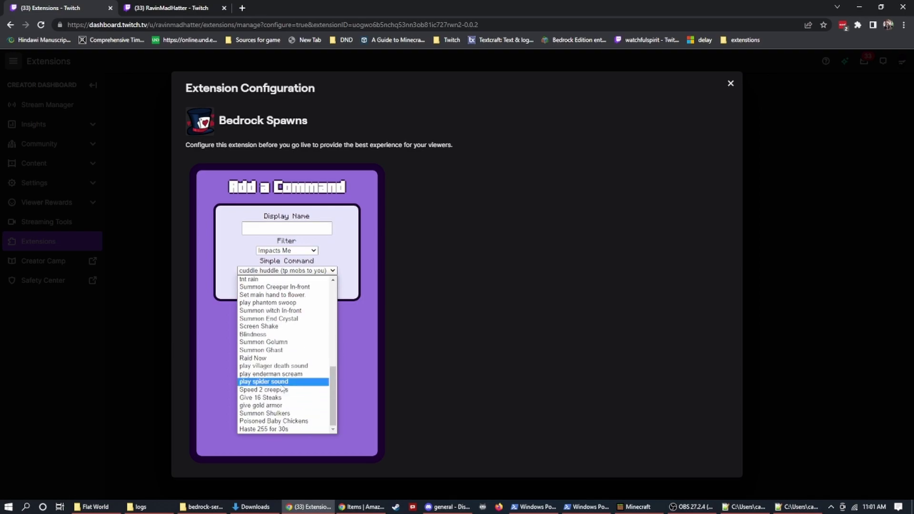
pyautogui.click(311, 252)
pyautogui.click(310, 251)
pyautogui.click(287, 273)
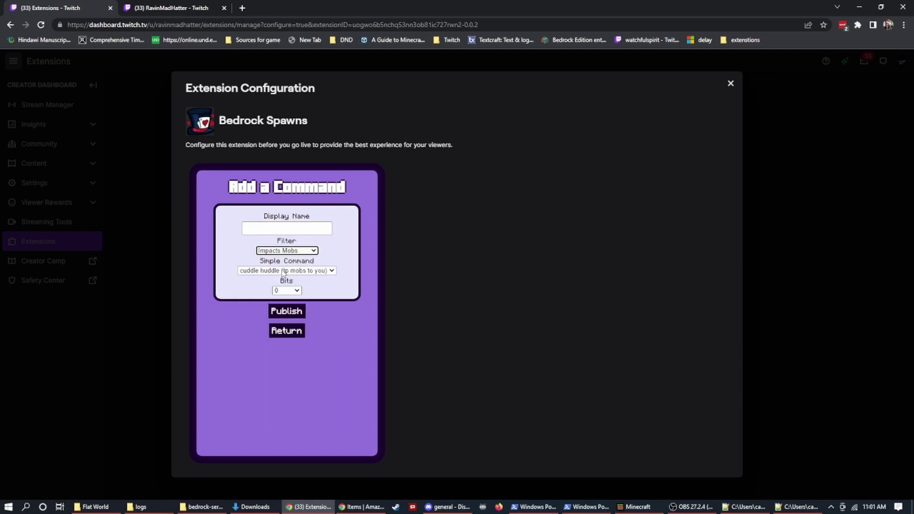
pyautogui.click(282, 273)
# Step: Filter the simple commands by Impacts Everyone and choose Charge All Creepers
pyautogui.click(286, 250)
pyautogui.click(286, 251)
pyautogui.click(284, 283)
pyautogui.click(283, 271)
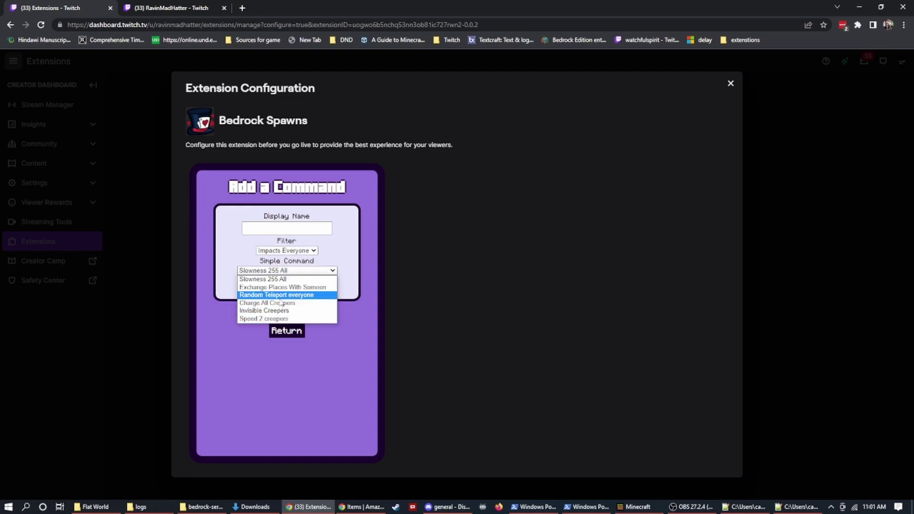
pyautogui.click(281, 303)
# Step: Name the Charge All Creepers command "Charge All Creeprs", price it at 500 bits and publish it
pyautogui.click(284, 225)
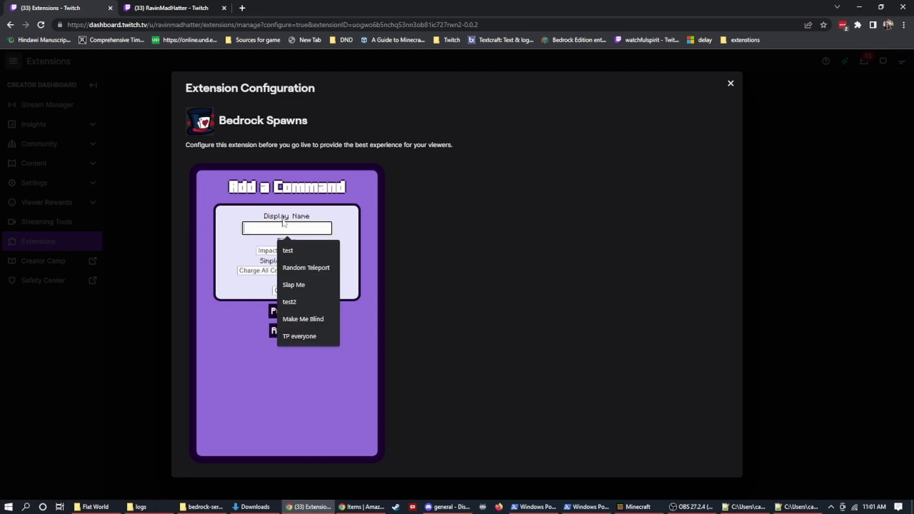
pyautogui.write('Charge')
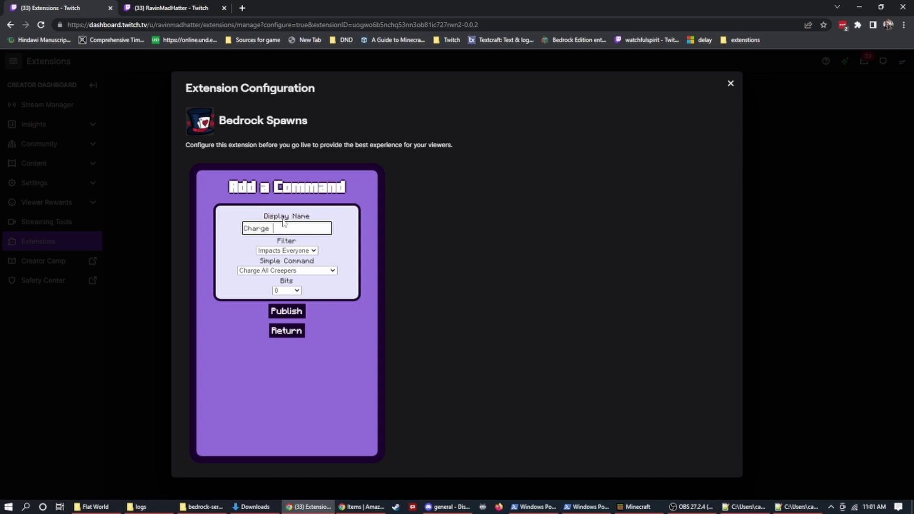
pyautogui.write(' All Creeprs')
pyautogui.click(287, 291)
pyautogui.scroll(-10, 286, 381)
pyautogui.scroll(6, 290, 399)
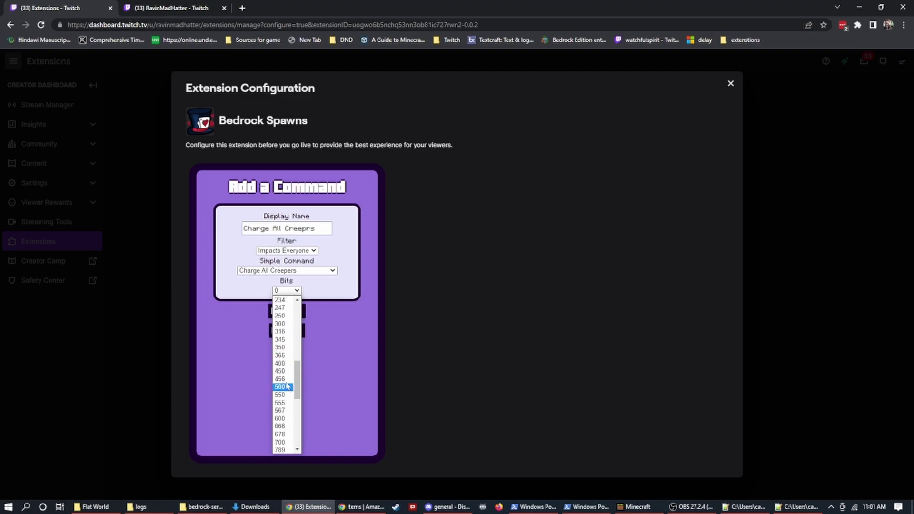
pyautogui.click(281, 386)
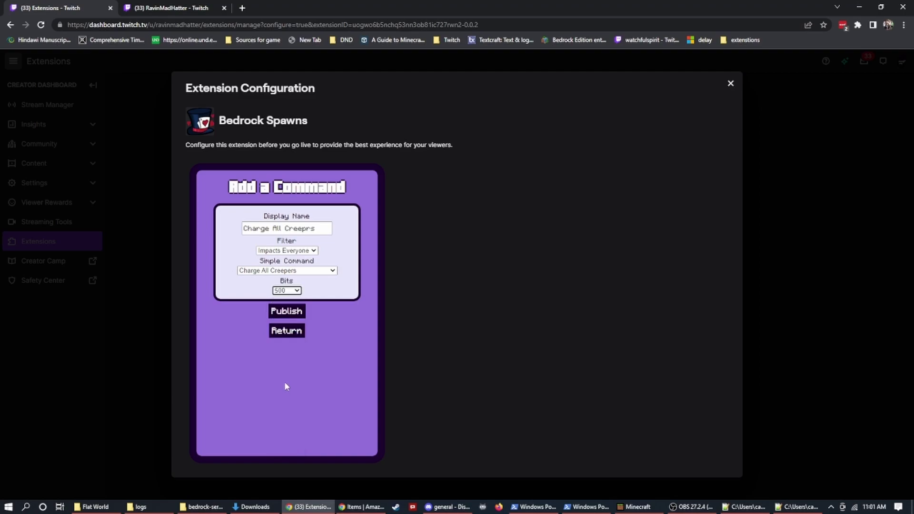
pyautogui.click(291, 315)
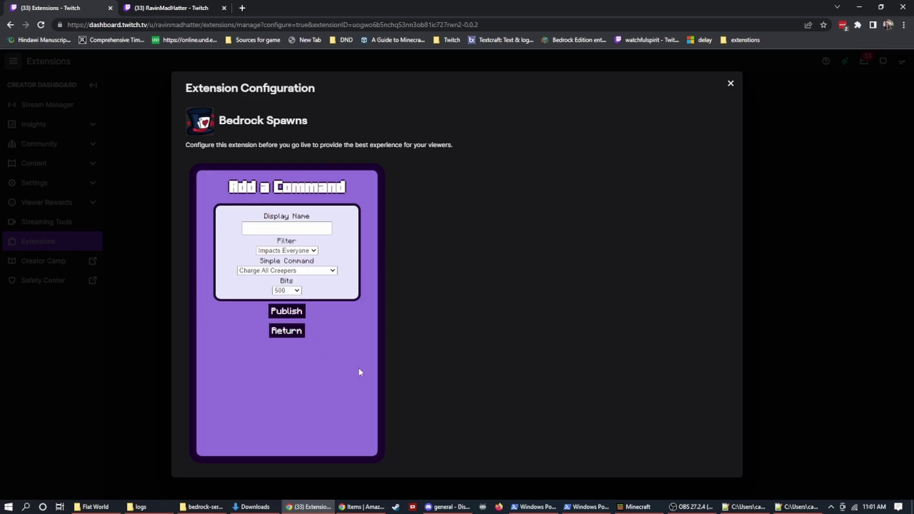
pyautogui.click(291, 333)
# Step: Reload the Twitch channel page, check its Bedrock Spawns panel and go back to the extension configuration
pyautogui.click(171, 8)
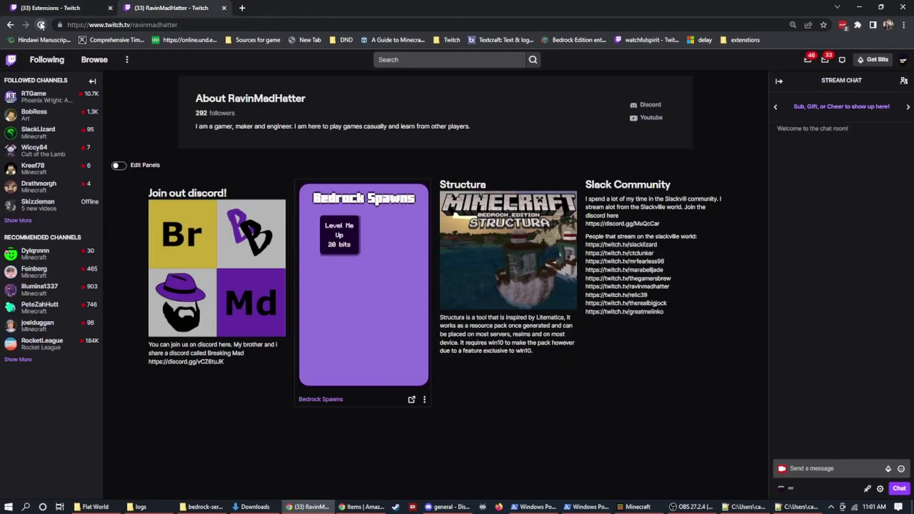
pyautogui.click(41, 25)
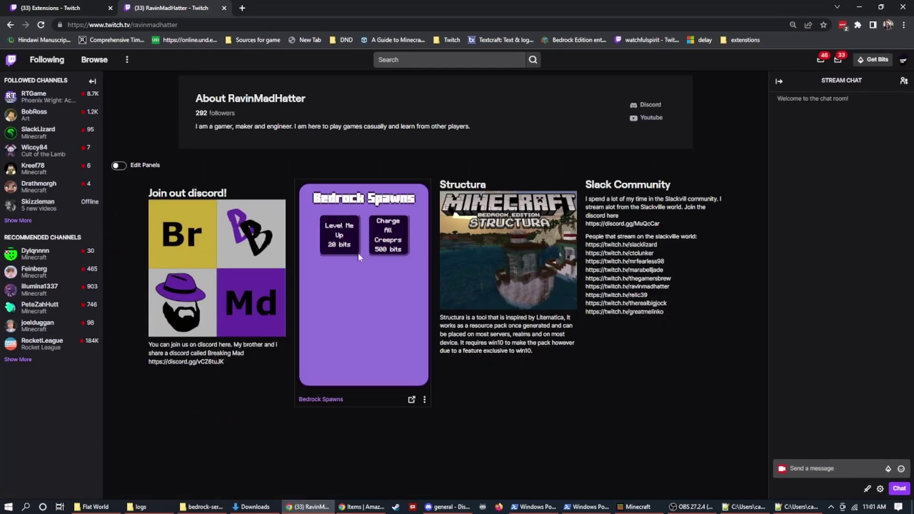
pyautogui.hotkey('ctrl', 'shift', 'Tab')
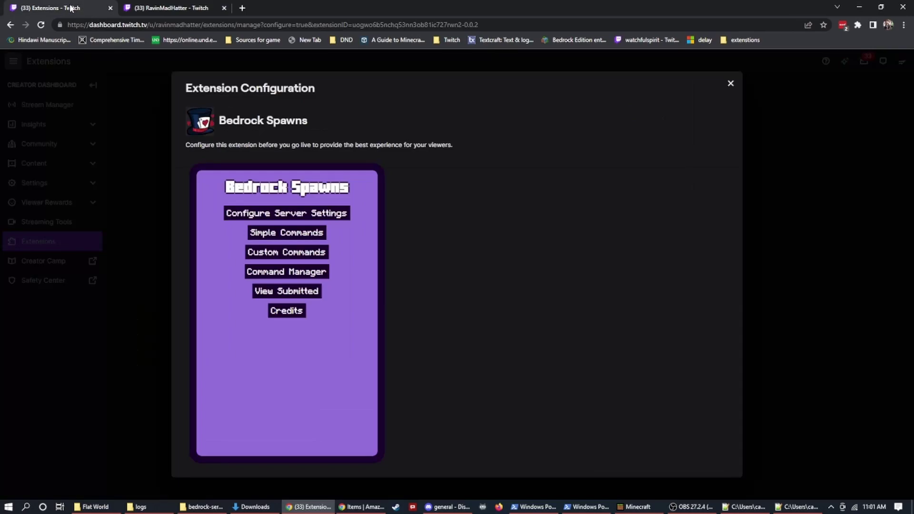
# Step: Add and publish two more simple commands: BEES for 200 bits and Base Jumping for 75 bits
pyautogui.click(283, 233)
pyautogui.rightClick(299, 233)
pyautogui.press('Escape')
pyautogui.click(286, 250)
pyautogui.click(285, 276)
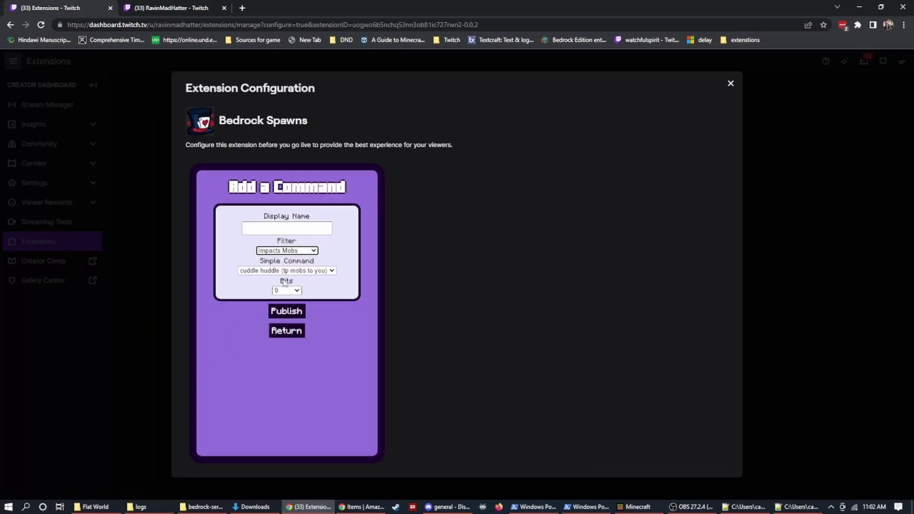
pyautogui.click(286, 270)
pyautogui.click(286, 310)
pyautogui.click(291, 312)
# Step: Add a simple command that impacts the streamer, display it as "Blind Me" and price it at 40 bits
pyautogui.click(263, 228)
pyautogui.write('Blind Me')
pyautogui.click(285, 270)
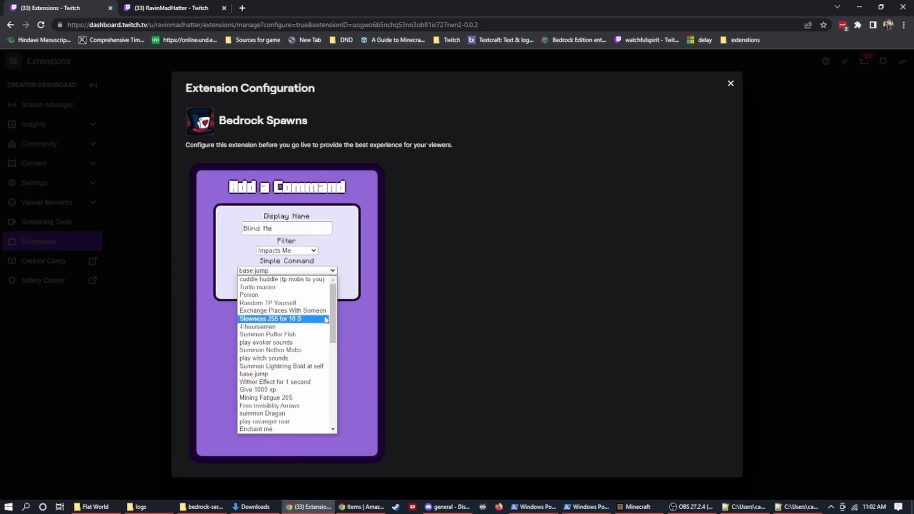
pyautogui.scroll(-5, 286, 343)
pyautogui.click(267, 352)
pyautogui.click(287, 290)
pyautogui.click(281, 350)
pyautogui.click(263, 227)
pyautogui.write('Hit Me')
pyautogui.click(285, 271)
pyautogui.scroll(3, 327, 373)
pyautogui.scroll(5, 327, 373)
# Step: Add the ravager roar sound command with the display name "Play Ravenger Sound" for 40 bits and publish it
pyautogui.tripleClick(285, 228)
pyautogui.write('Play Raid Sound')
pyautogui.click(285, 271)
pyautogui.scroll(-5, 286, 358)
pyautogui.click(276, 381)
pyautogui.moveTo(262, 228); pyautogui.dragTo(302, 229)
pyautogui.write('Ravanger Sound')
pyautogui.click(286, 311)
pyautogui.click(286, 270)
pyautogui.click(285, 332)
# Step: Add the cuddle huddle (tp mobs to you) command as "TP all Mobs to Me" and publish it without setting a bit price
pyautogui.click(315, 208)
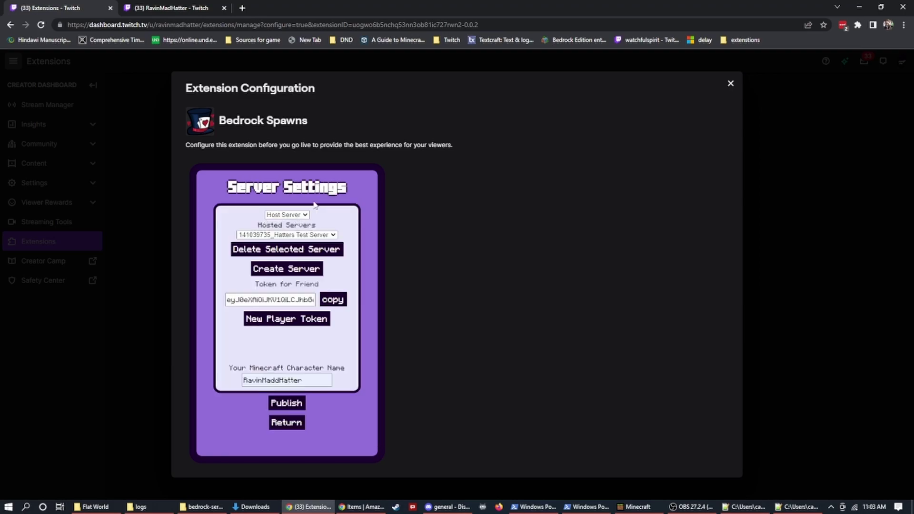
pyautogui.click(290, 423)
pyautogui.click(273, 233)
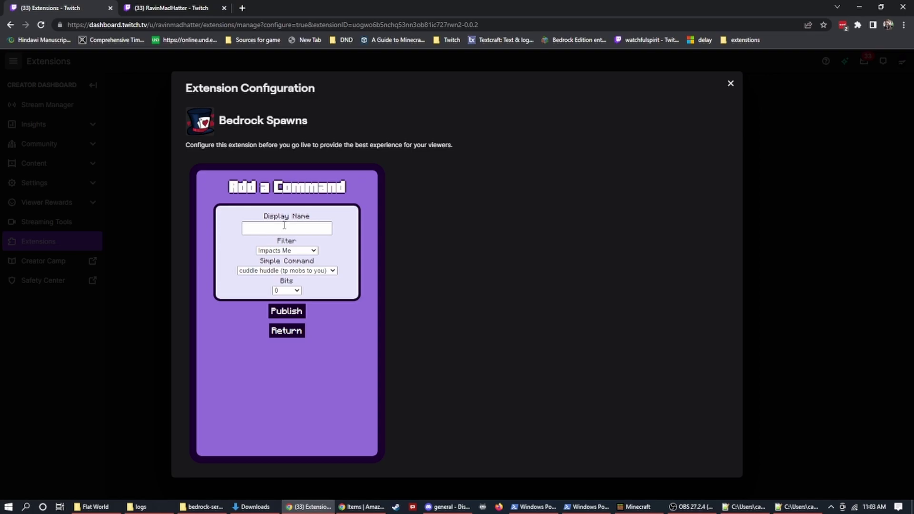
pyautogui.rightClick(285, 226)
pyautogui.click(282, 251)
pyautogui.click(313, 270)
pyautogui.click(265, 224)
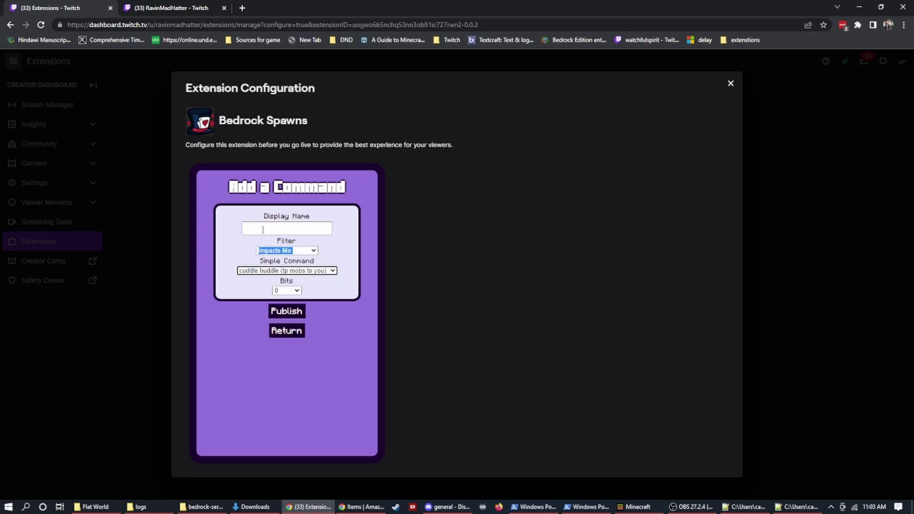
pyautogui.click(263, 230)
pyautogui.write('TP all Mobs to Me')
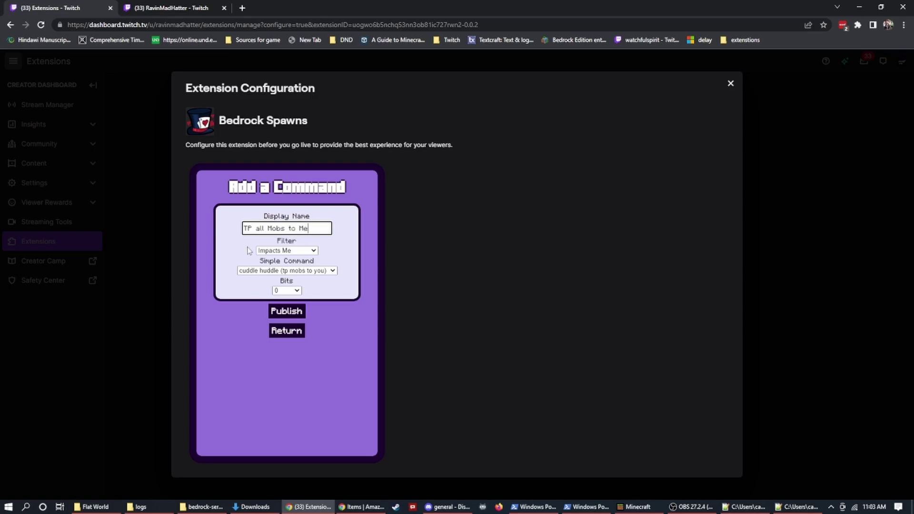
pyautogui.click(285, 312)
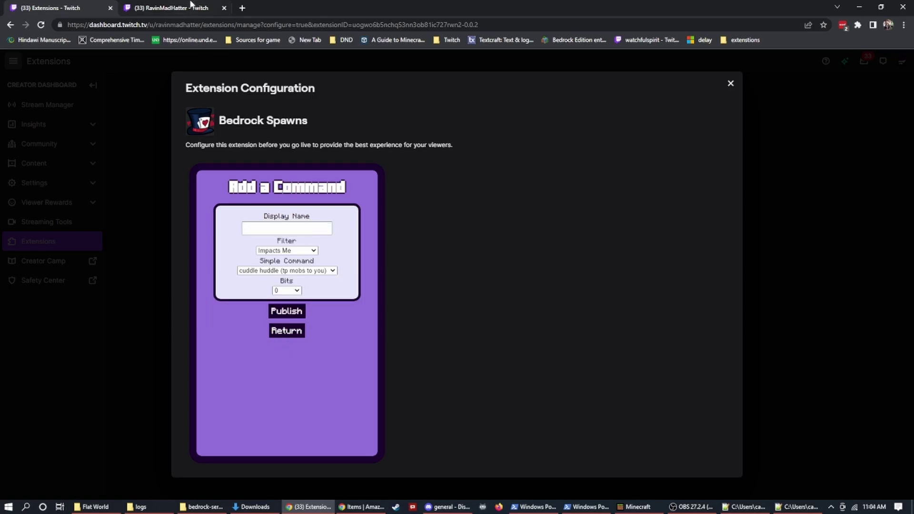
# Step: Reload the channel page and page back and forth through all the commands in the Bedrock Spawns panel
pyautogui.click(148, 10)
pyautogui.click(41, 25)
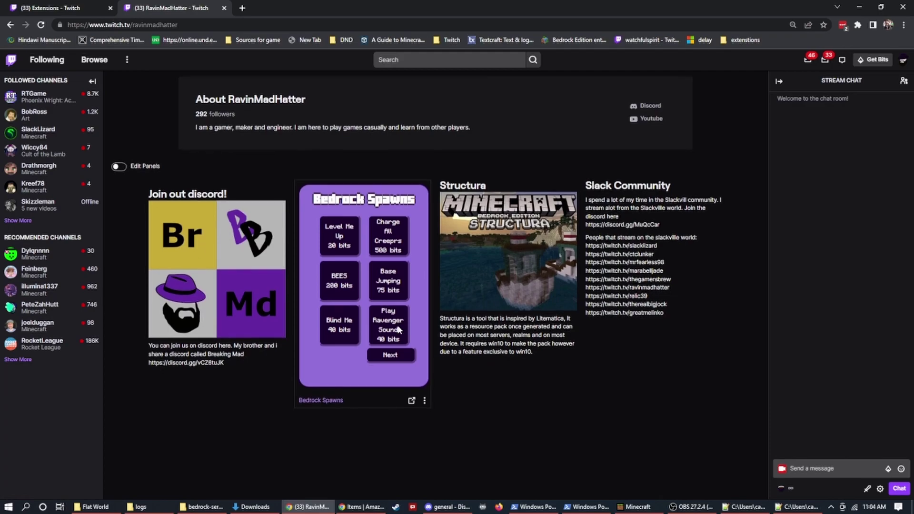
pyautogui.click(396, 355)
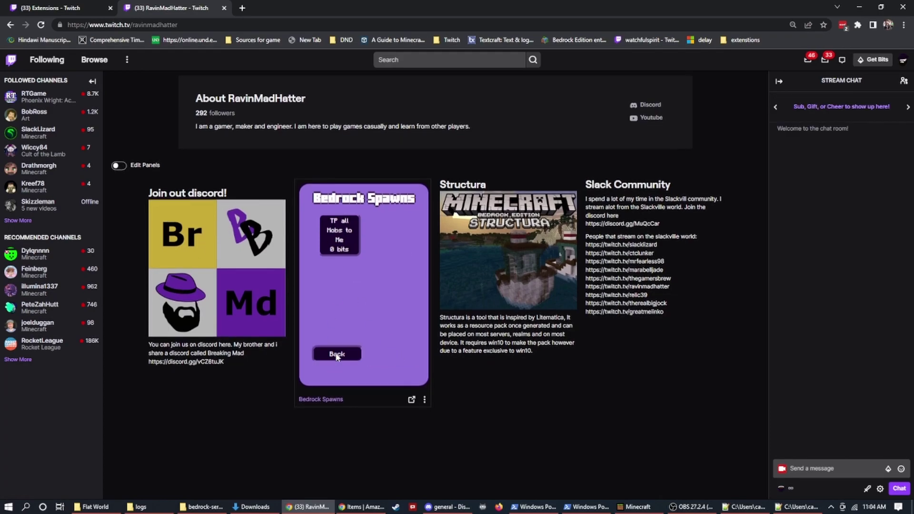
pyautogui.click(335, 355)
pyautogui.click(389, 357)
pyautogui.click(337, 355)
pyautogui.click(389, 357)
pyautogui.click(338, 355)
pyautogui.click(388, 358)
pyautogui.click(342, 355)
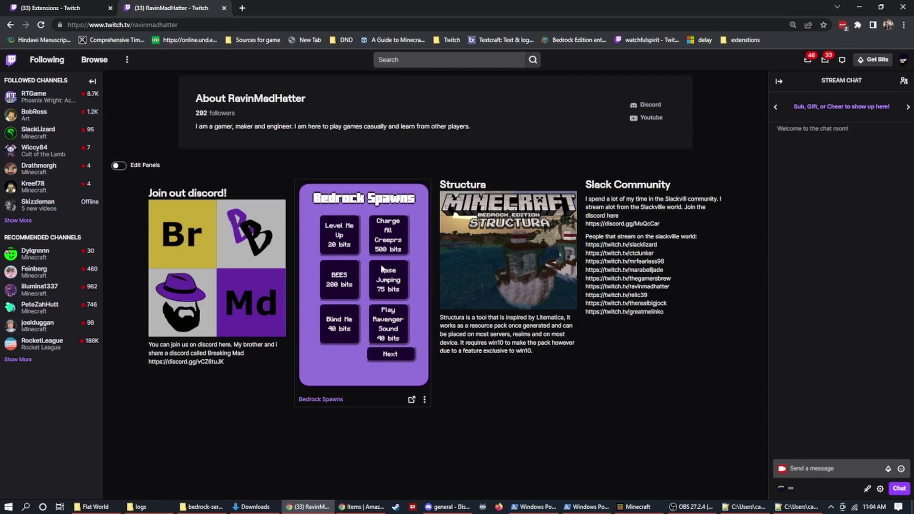
pyautogui.click(390, 356)
pyautogui.click(339, 355)
pyautogui.click(381, 354)
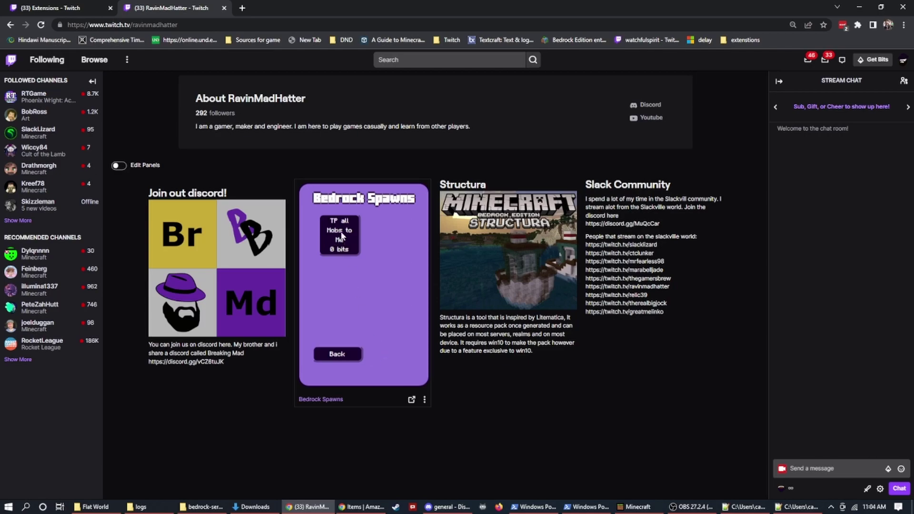
pyautogui.click(341, 356)
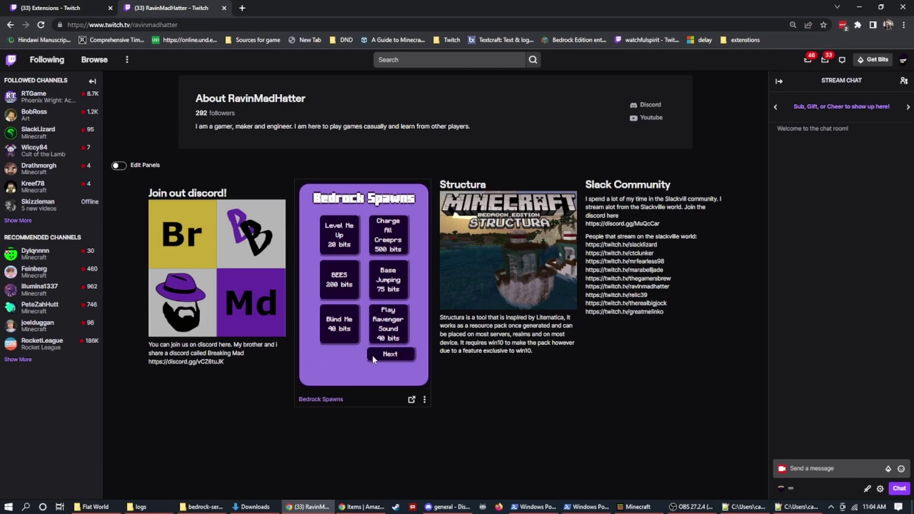
# Step: Delete the "TP all Mobs to Me" command in the extension's Command Manager
pyautogui.click(48, 7)
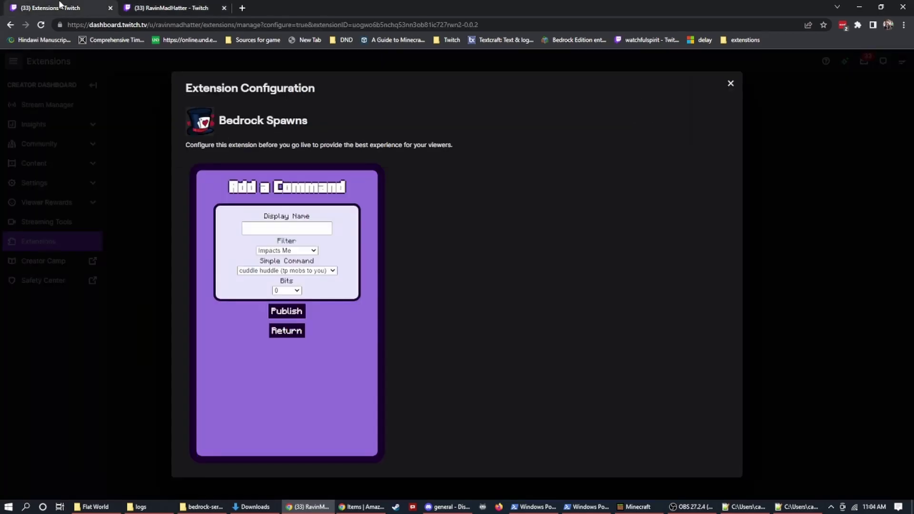
pyautogui.click(286, 331)
pyautogui.click(284, 273)
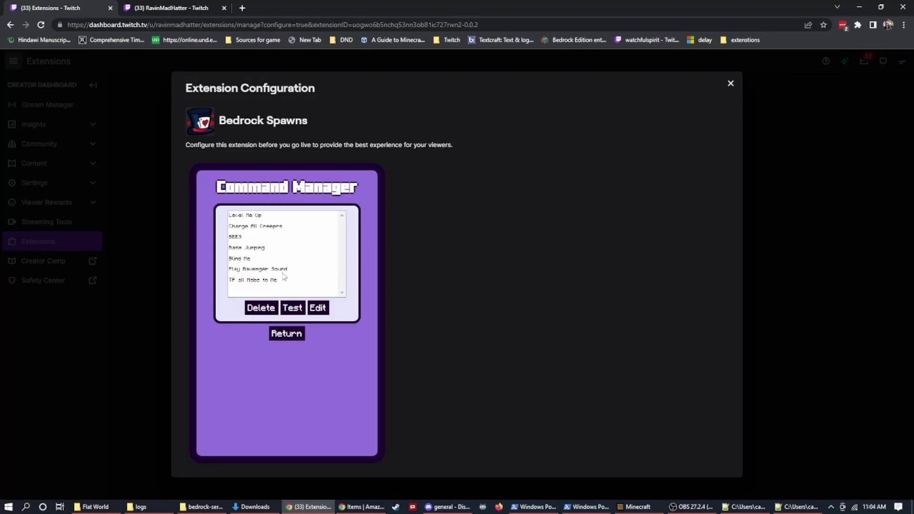
pyautogui.click(252, 280)
pyautogui.click(262, 310)
pyautogui.click(290, 332)
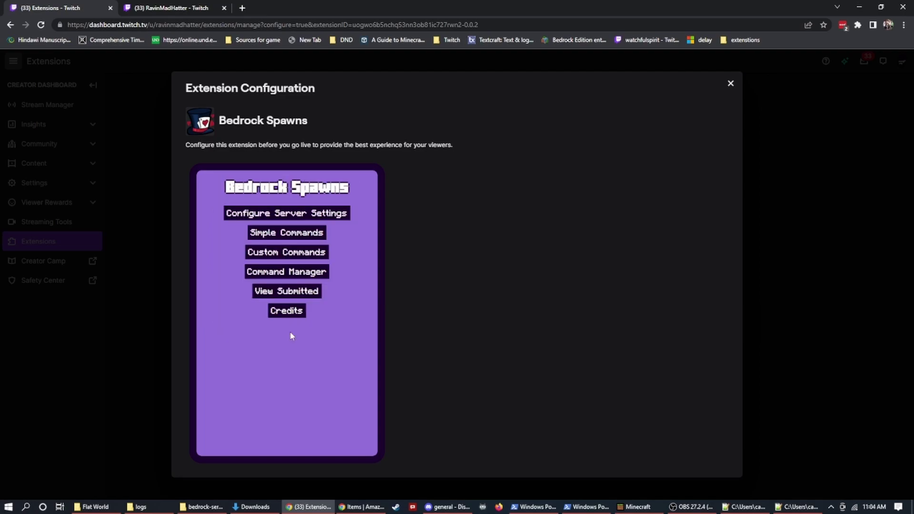
# Step: Add cuddle huddle (tp mobs to you) as a simple command named "TP all mobs to me", priced at 250 bits, and publish it
pyautogui.click(286, 236)
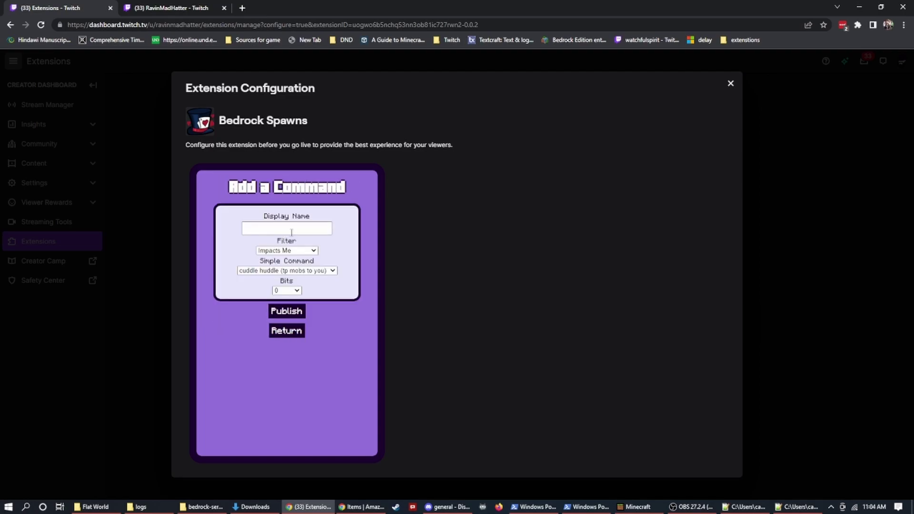
pyautogui.click(297, 229)
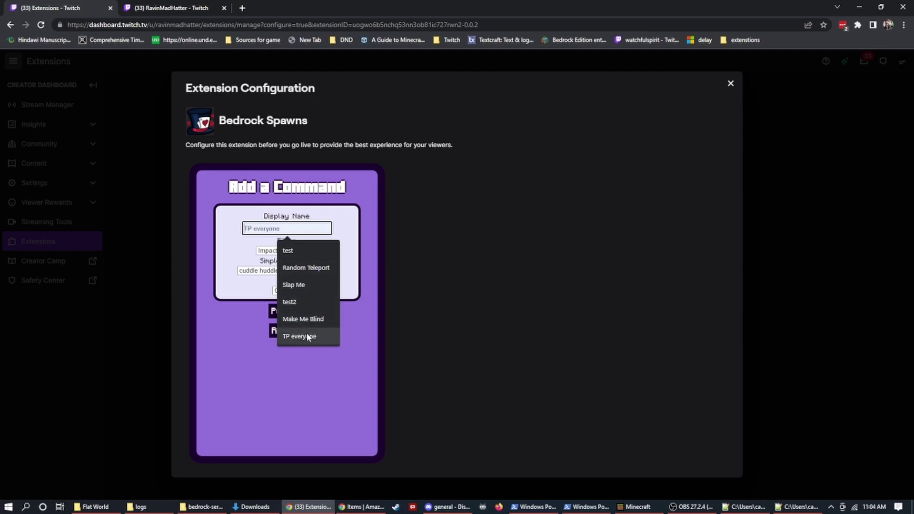
pyautogui.write('TP all mobs to me')
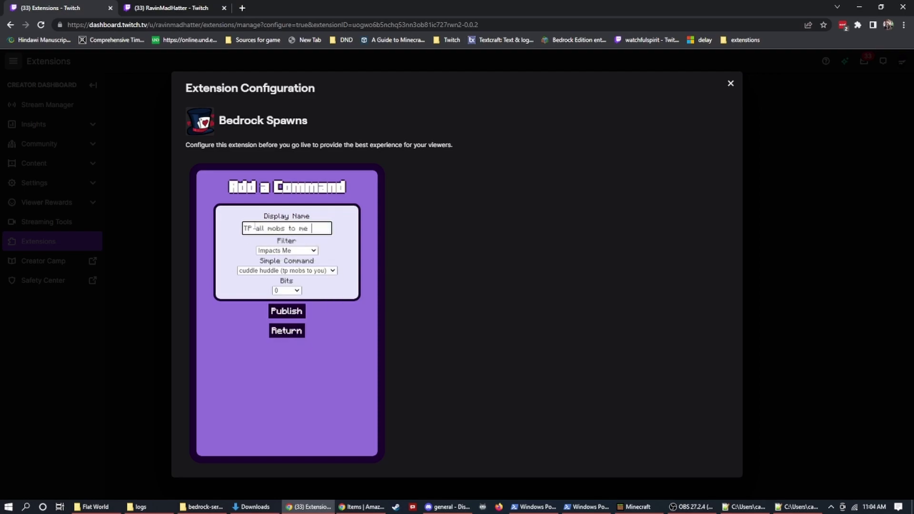
pyautogui.click(289, 291)
pyautogui.scroll(-5, 289, 372)
pyautogui.click(282, 317)
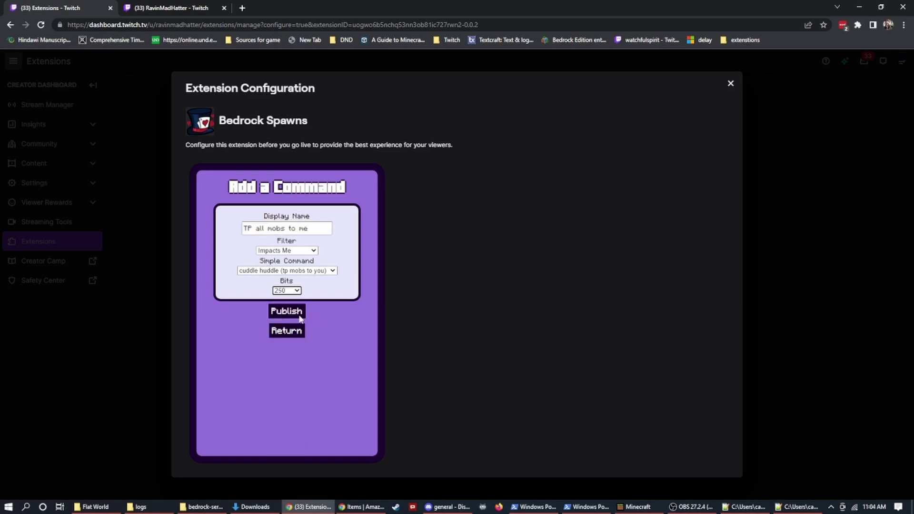
pyautogui.click(294, 313)
pyautogui.click(287, 332)
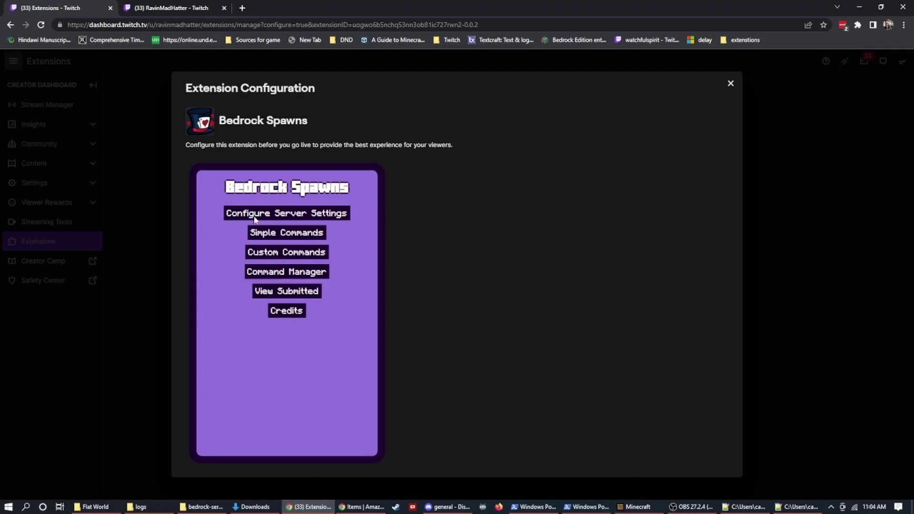
# Step: Reload the channel page, open its chat view and check both pages of commands in the Bedrock Spawns panel
pyautogui.click(162, 8)
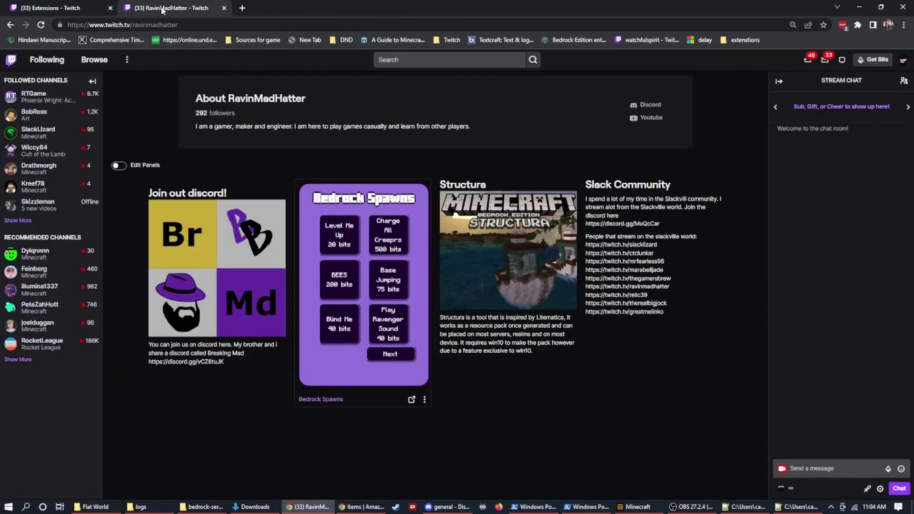
pyautogui.click(41, 25)
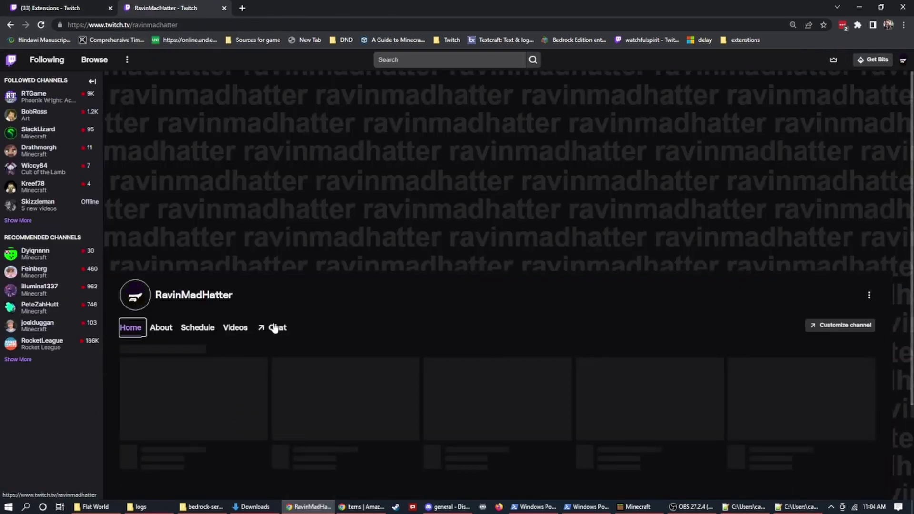
pyautogui.click(275, 328)
pyautogui.scroll(-6, 270, 372)
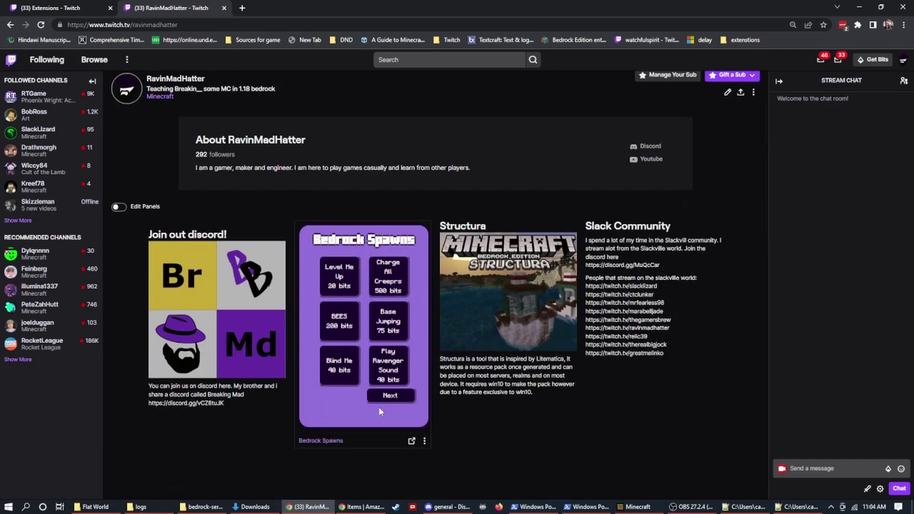
pyautogui.click(383, 396)
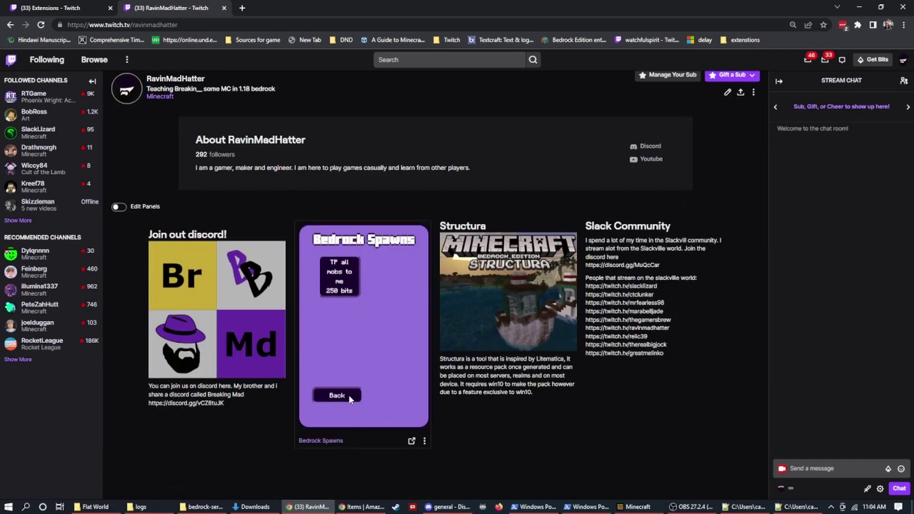
pyautogui.click(348, 395)
pyautogui.click(392, 396)
pyautogui.click(340, 400)
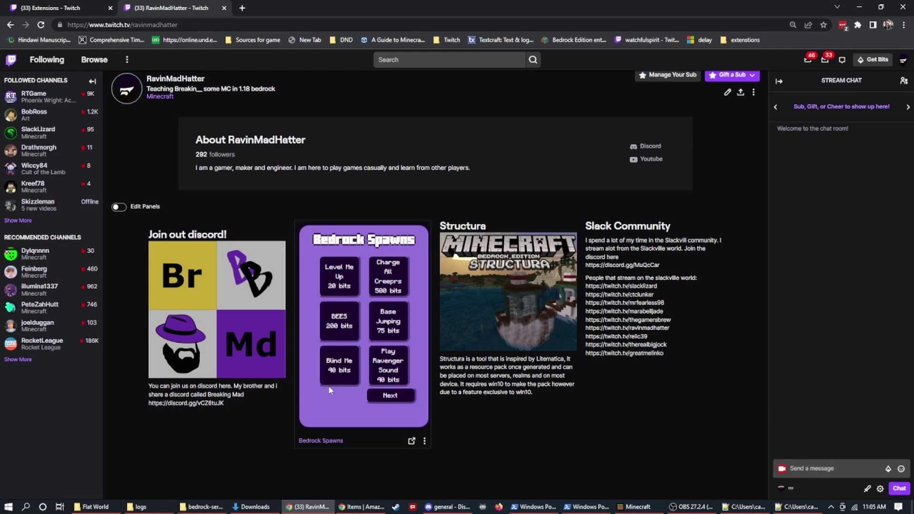
# Step: From the extension's custom command form, switch to Minecraft and run the command /give @s cobblestone in-game
pyautogui.click(74, 10)
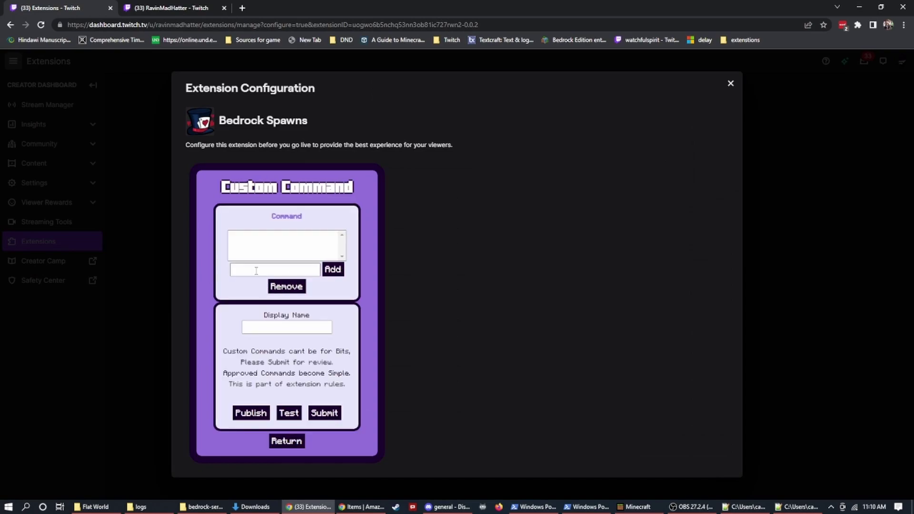
pyautogui.click(256, 270)
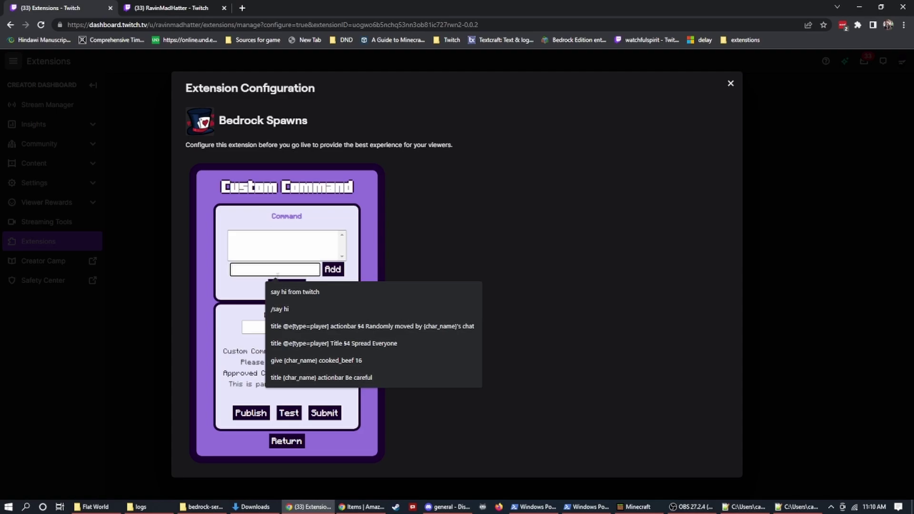
pyautogui.hotkey('alt', 'Tab')
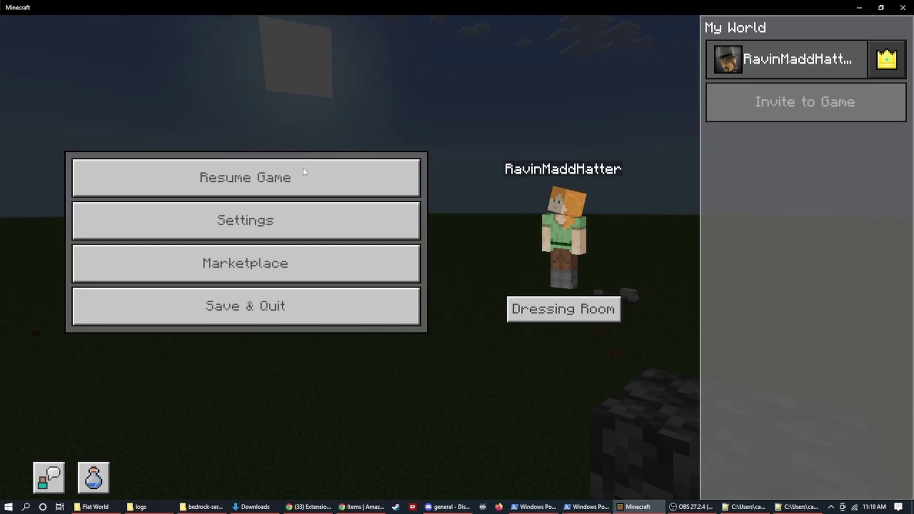
pyautogui.click(305, 175)
pyautogui.press('/')
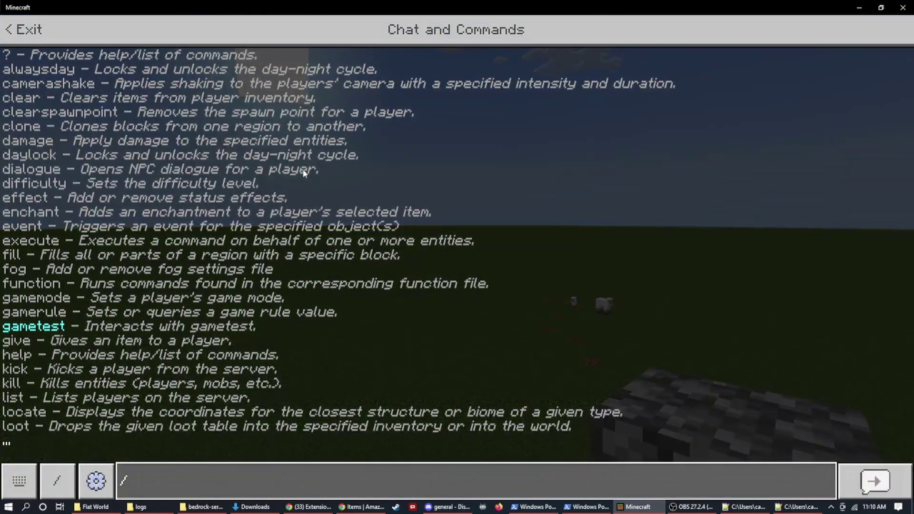
pyautogui.write('give @s cobb')
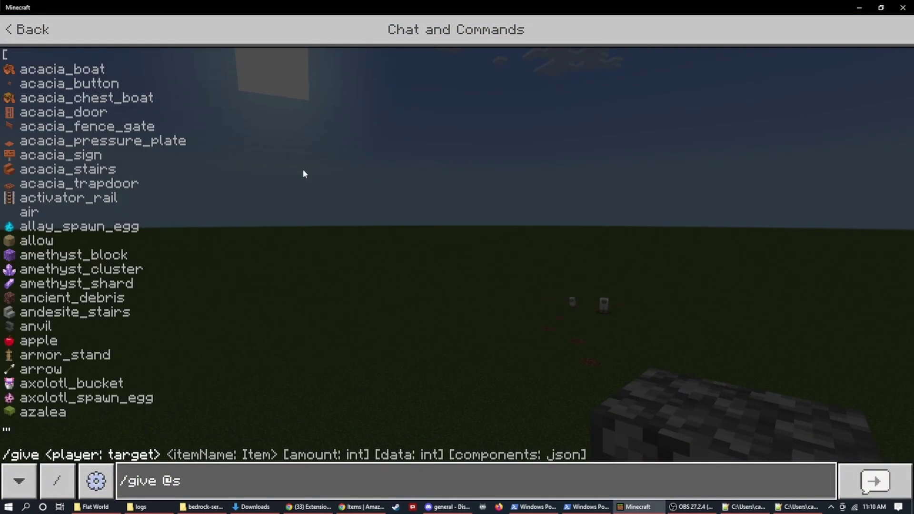
pyautogui.press('Tab')
pyautogui.press('Tab')
pyautogui.press('Tab')
pyautogui.press('Tab')
pyautogui.press('Tab')
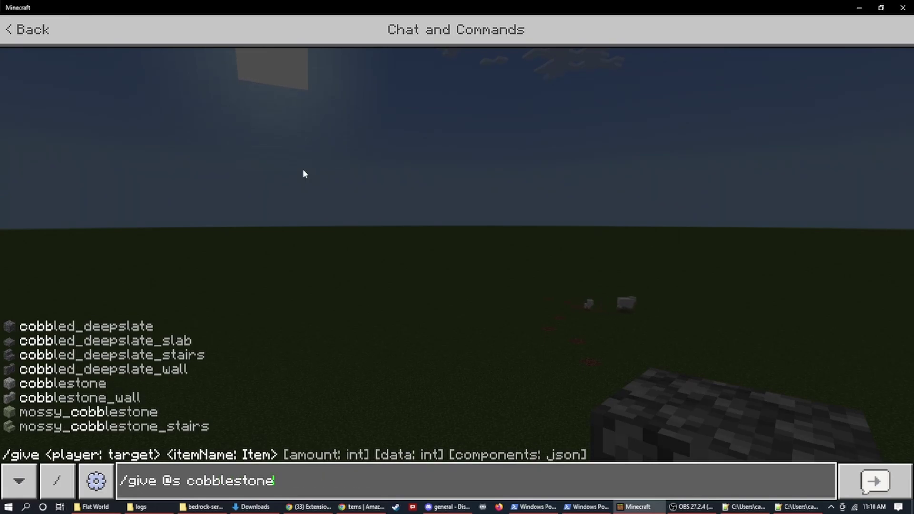
pyautogui.press('Return')
# Step: Back in the Twitch extension configuration, add the line "give {char_name} cobblestone" to the custom command
pyautogui.hotkey('alt', 'Tab')
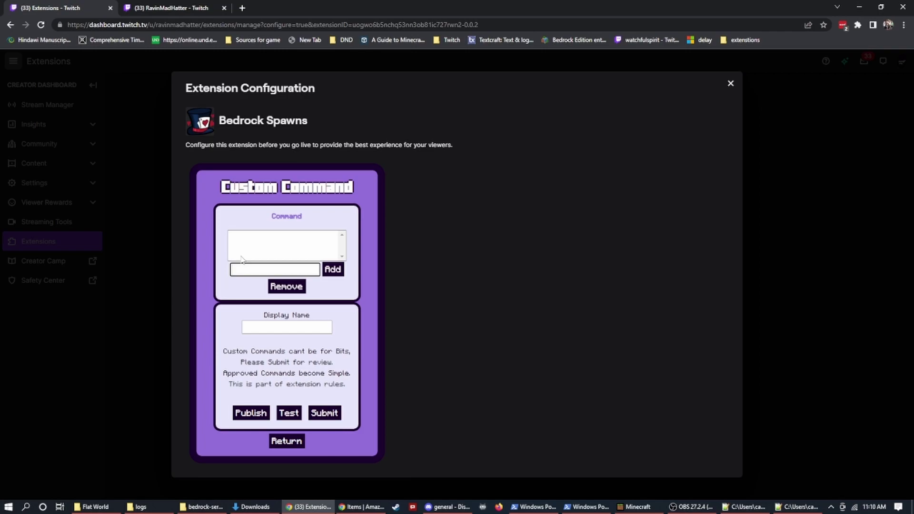
pyautogui.write('gi')
pyautogui.write('char_name')
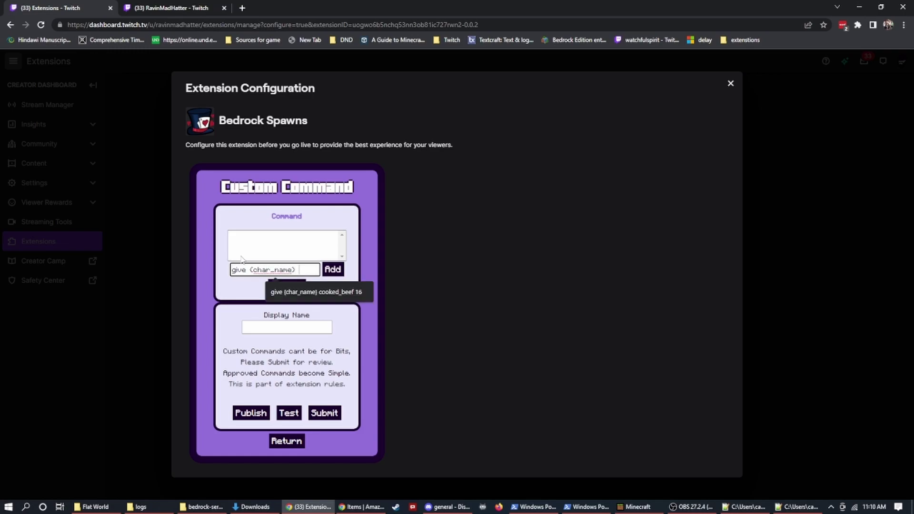
pyautogui.write(' cobblesonte')
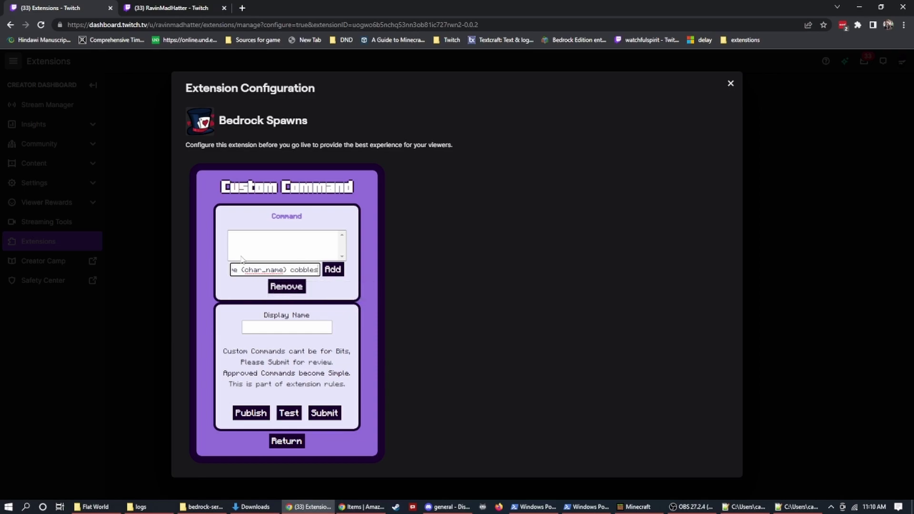
pyautogui.press('BackSpace')
pyautogui.press('BackSpace')
pyautogui.press('BackSpace')
pyautogui.press('BackSpace')
pyautogui.write('tone')
pyautogui.moveTo(279, 270); pyautogui.dragTo(357, 273)
pyautogui.click(333, 269)
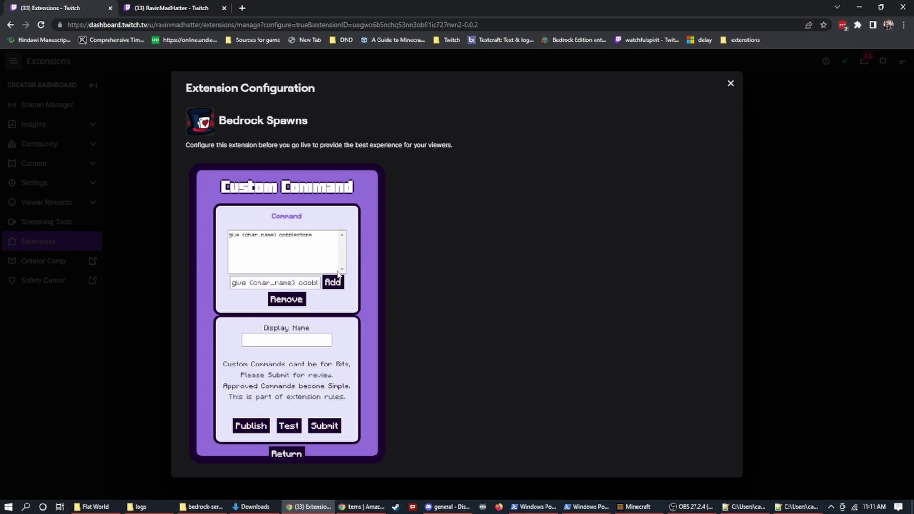
# Step: Replace the command entry with the remembered line "title @e[type=player] Title §4 Spread Everyone" and change its target to {char_name}
pyautogui.tripleClick(249, 282)
pyautogui.press('BackSpace')
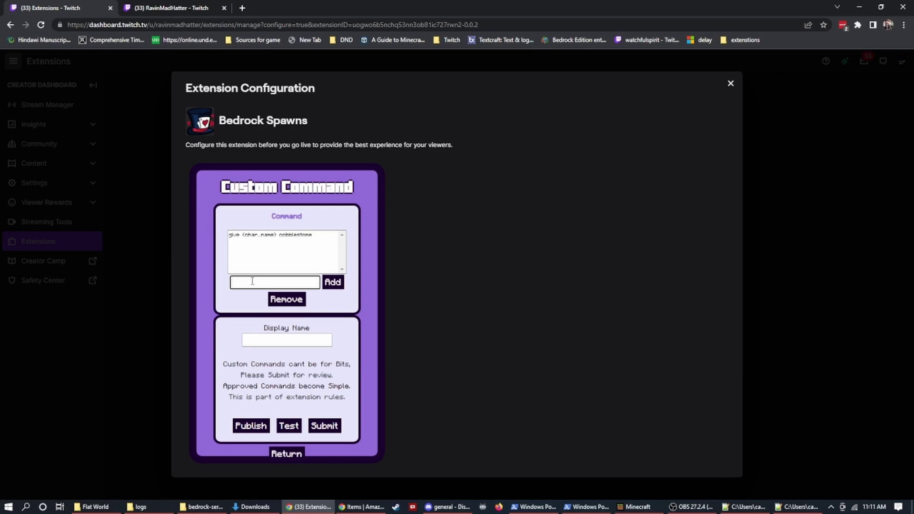
pyautogui.click(248, 283)
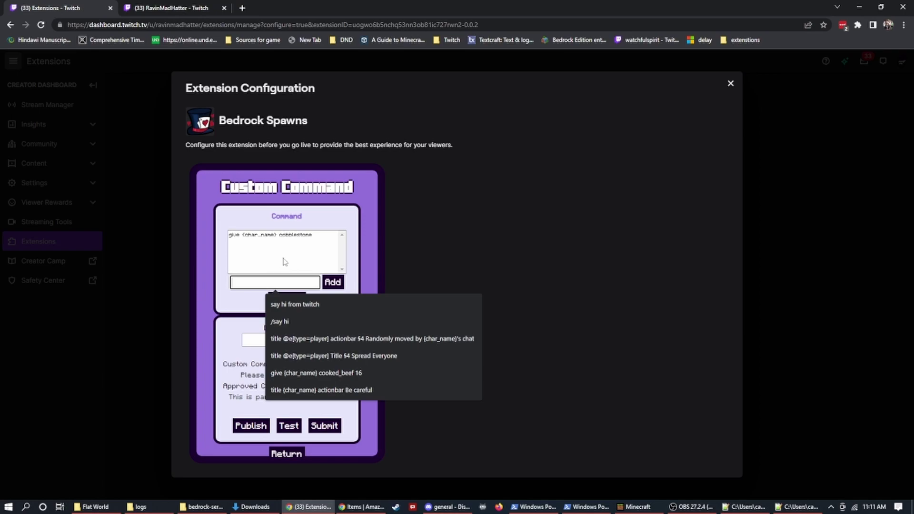
pyautogui.click(282, 357)
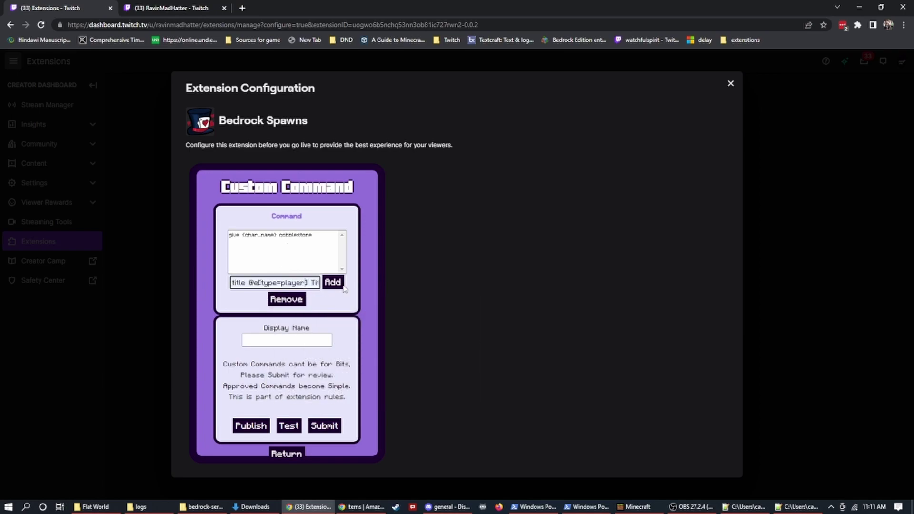
pyautogui.press('BackSpace')
pyautogui.press('BackSpace')
pyautogui.press('BackSpace')
pyautogui.press('BackSpace')
pyautogui.press('BackSpace')
pyautogui.press('BackSpace')
pyautogui.press('BackSpace')
pyautogui.press('BackSpace')
pyautogui.press('BackSpace')
pyautogui.write('{} Title §4 Spread')
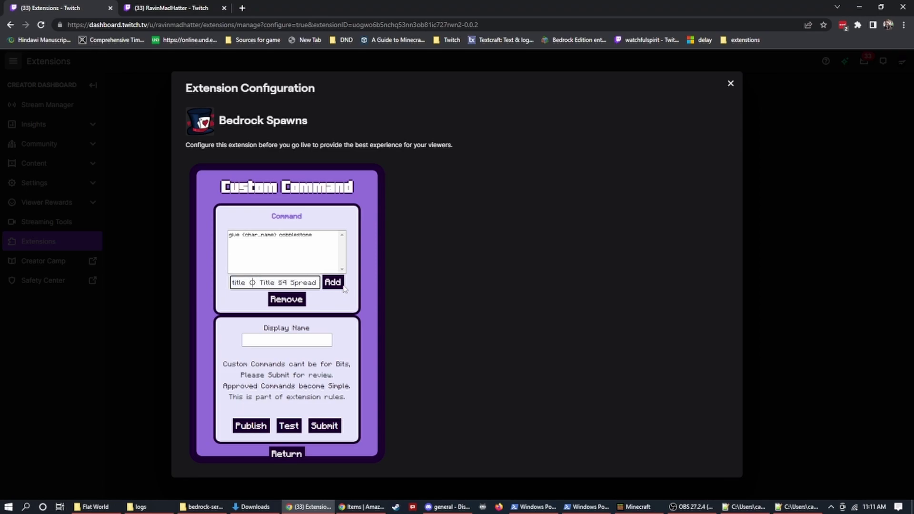
pyautogui.write('char_name')
# Step: Change the title line's message to "here is some cobble" and add it as the custom command's second line
pyautogui.press('Right')
pyautogui.press('Right')
pyautogui.press('Right')
pyautogui.press('Right')
pyautogui.press('Right')
pyautogui.press('Right')
pyautogui.press('Right')
pyautogui.press('Right')
pyautogui.press('Right')
pyautogui.press('Right')
pyautogui.press('Right')
pyautogui.press('Right')
pyautogui.press('Right')
pyautogui.press('Right')
pyautogui.press('Right')
pyautogui.press('Right')
pyautogui.press('Right')
pyautogui.press('Right')
pyautogui.press('Right')
pyautogui.press('Right')
pyautogui.press('Right')
pyautogui.press('Right')
pyautogui.press('Right')
pyautogui.press('Right')
pyautogui.press('Right')
pyautogui.press('Right')
pyautogui.press('Left')
pyautogui.press('Left')
pyautogui.press('Left')
pyautogui.press('Left')
pyautogui.press('Left')
pyautogui.press('Left')
pyautogui.press('Left')
pyautogui.press('Left')
pyautogui.press('Left')
pyautogui.press('Left')
pyautogui.press('Left')
pyautogui.press('Left')
pyautogui.press('Left')
pyautogui.press('Left')
pyautogui.press('Left')
pyautogui.press('Left')
pyautogui.press('Left')
pyautogui.press('Left')
pyautogui.press('Left')
pyautogui.press('Left')
pyautogui.press('Left')
pyautogui.press('Left')
pyautogui.press('Left')
pyautogui.press('Left')
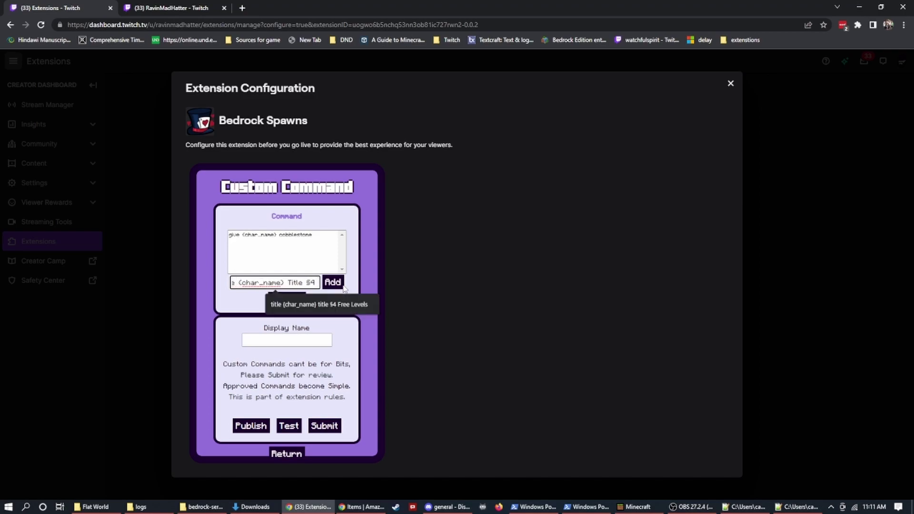
pyautogui.write('here is s')
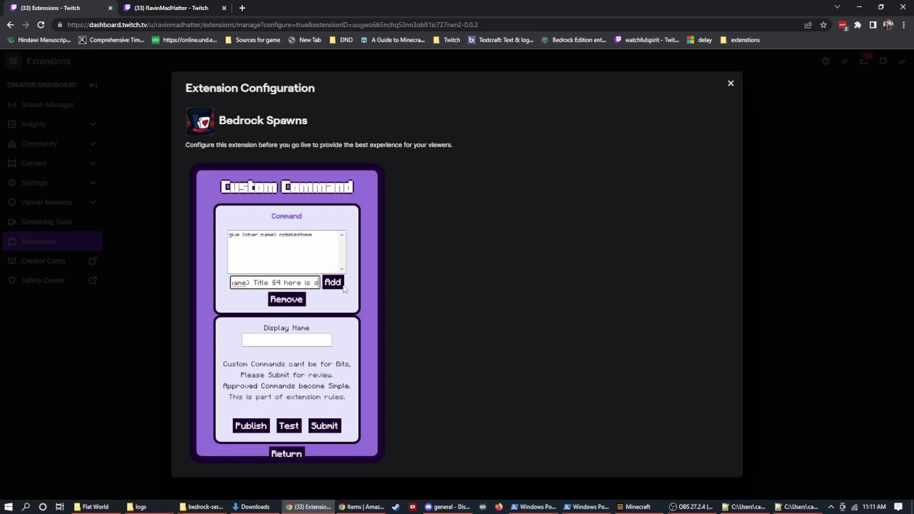
pyautogui.write('ome oobble')
pyautogui.click(332, 283)
pyautogui.click(332, 284)
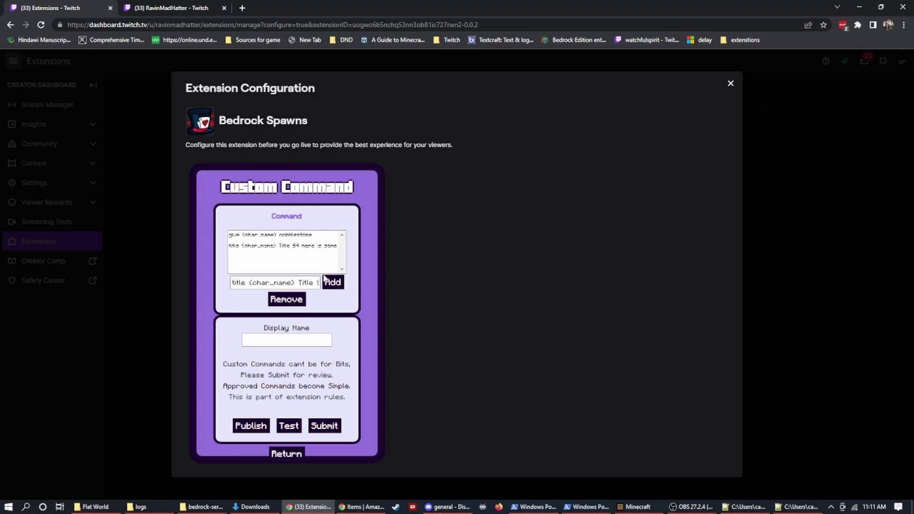
# Step: Set the custom command's display name to "give cobble" and submit it for review
pyautogui.click(284, 246)
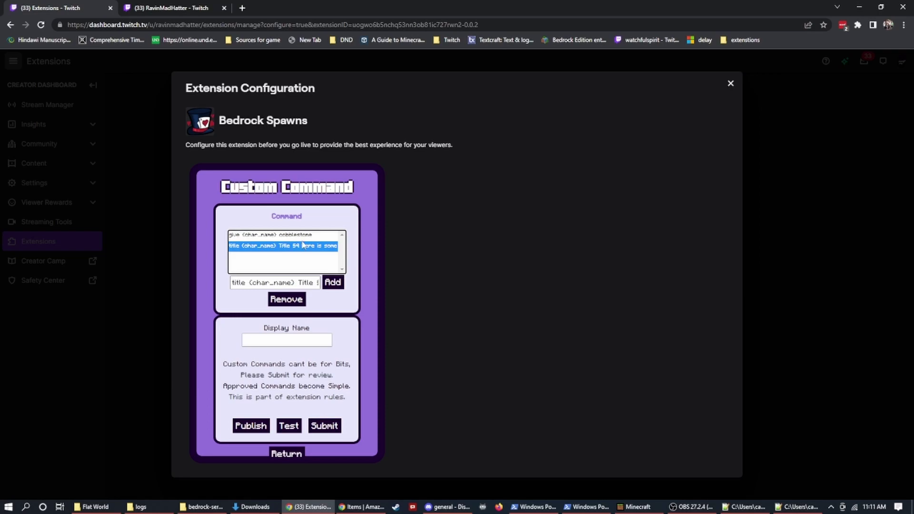
pyautogui.click(271, 338)
pyautogui.click(272, 336)
pyautogui.write('give ')
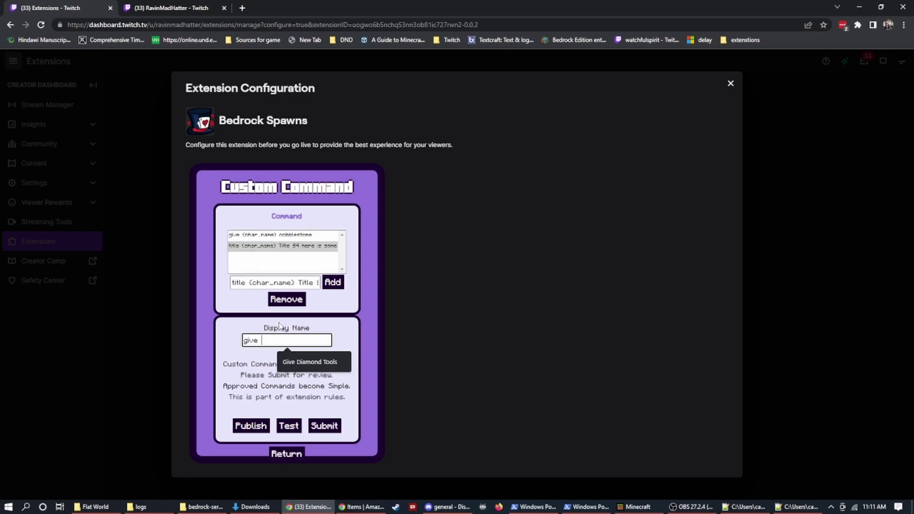
pyautogui.write('cobble')
pyautogui.click(326, 427)
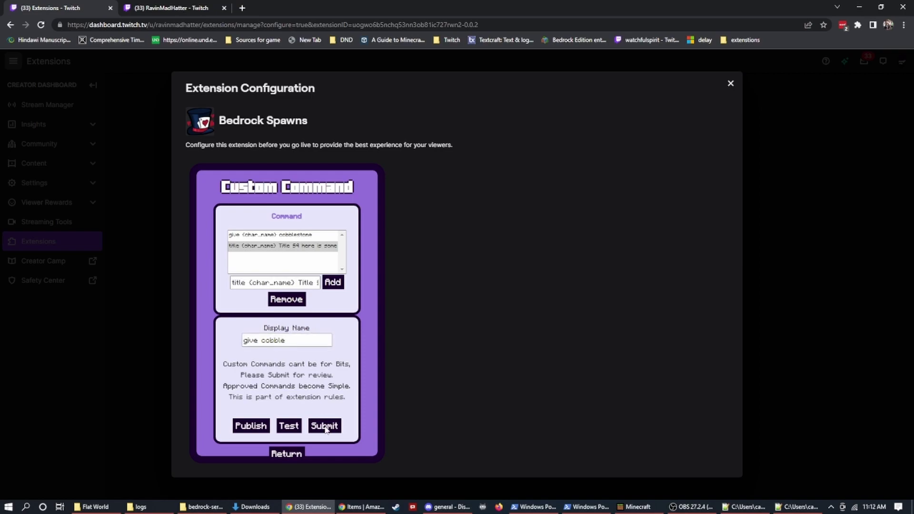
# Step: Publish the "give cobble" command and test it, checking its effect in Minecraft
pyautogui.click(248, 428)
pyautogui.click(294, 429)
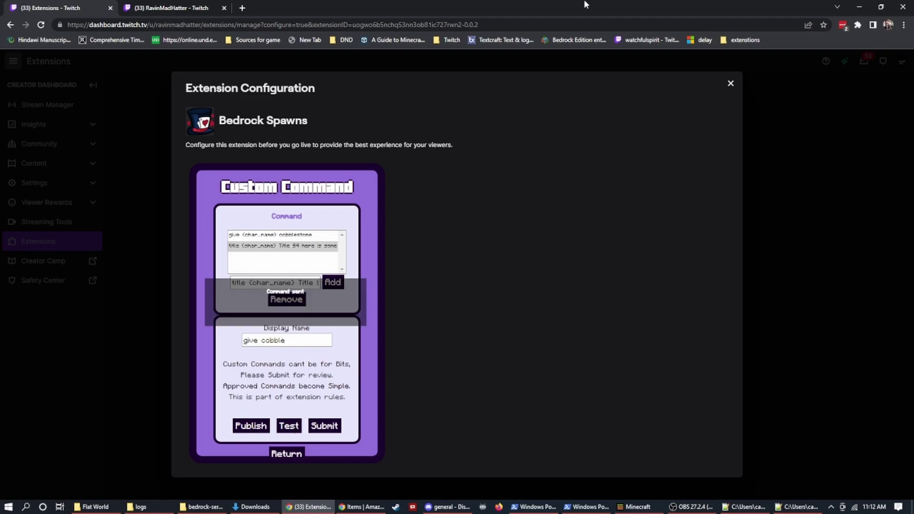
pyautogui.hotkey('alt', 'Tab')
pyautogui.click(198, 176)
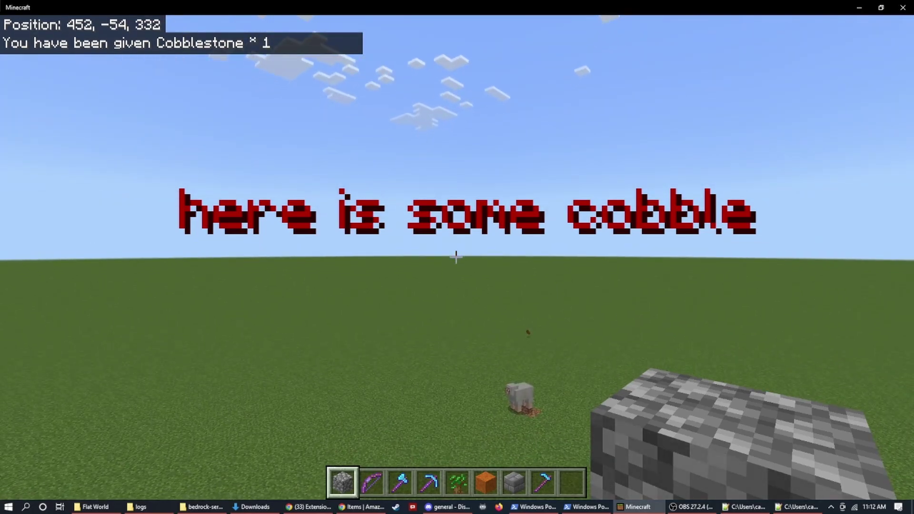
pyautogui.press('Escape')
# Step: Return to the extension configuration and look through the submitted commands list, checking the review status of "give cobble" and the others
pyautogui.click(309, 506)
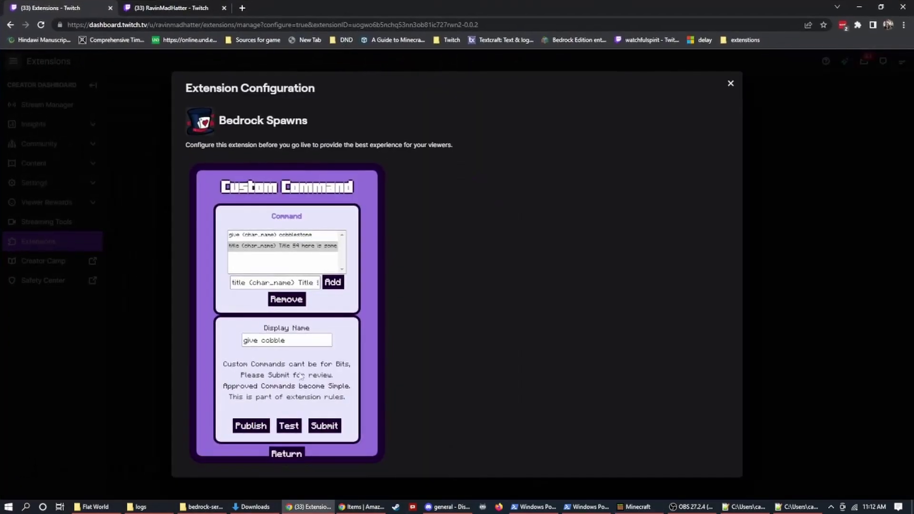
pyautogui.click(290, 454)
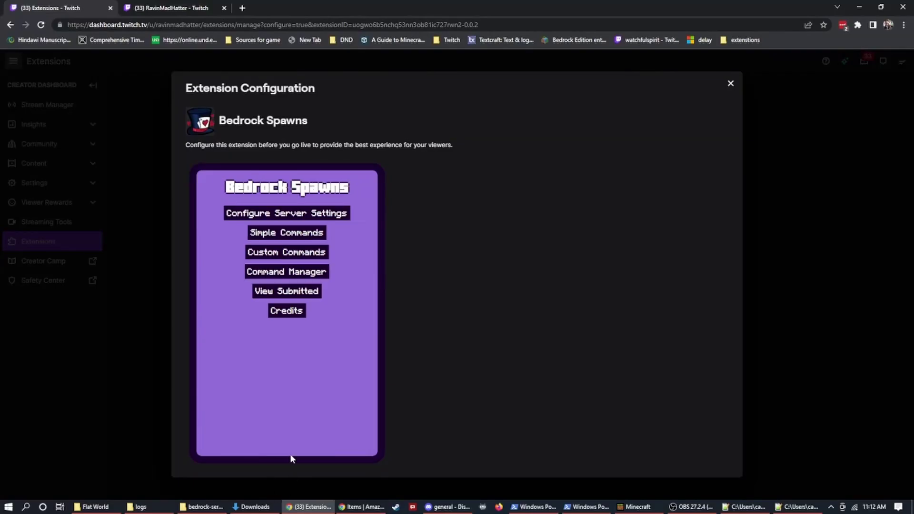
pyautogui.click(285, 293)
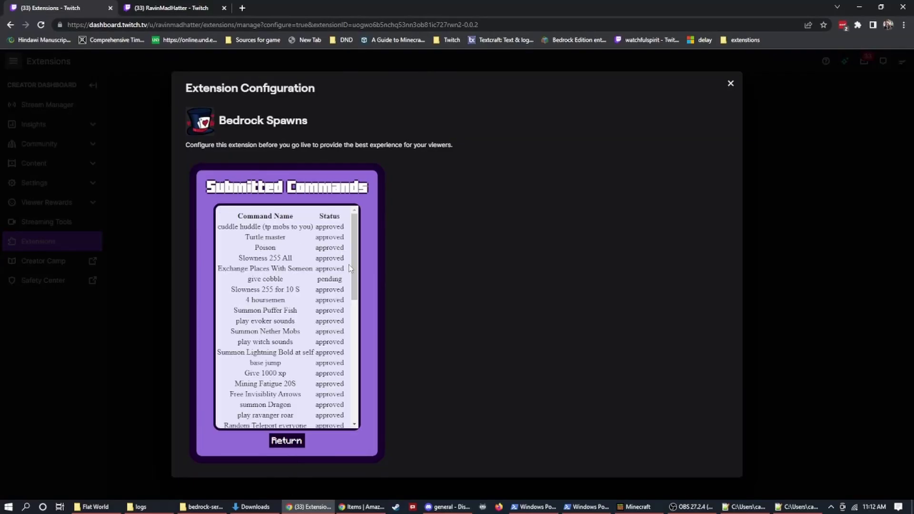
pyautogui.moveTo(247, 281); pyautogui.dragTo(347, 282)
pyautogui.click(287, 442)
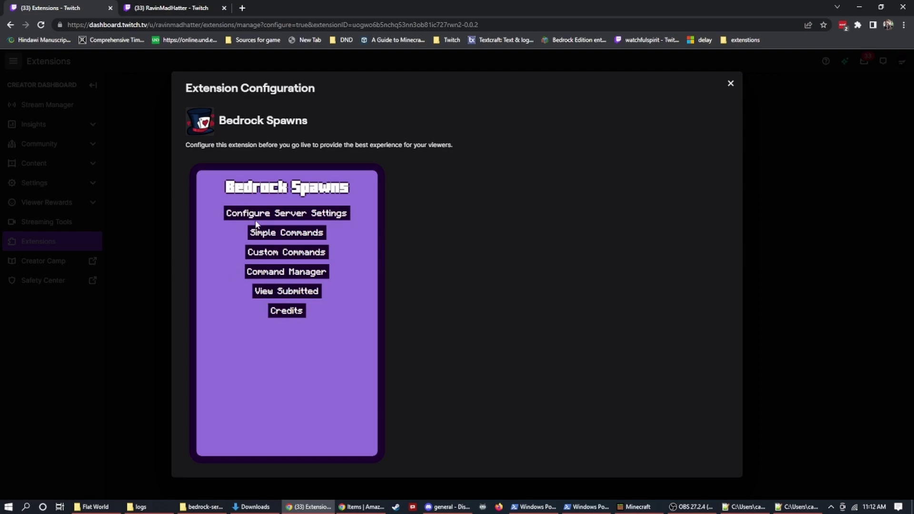
pyautogui.click(281, 291)
pyautogui.moveTo(352, 285); pyautogui.dragTo(344, 417)
pyautogui.scroll(10, 341, 409)
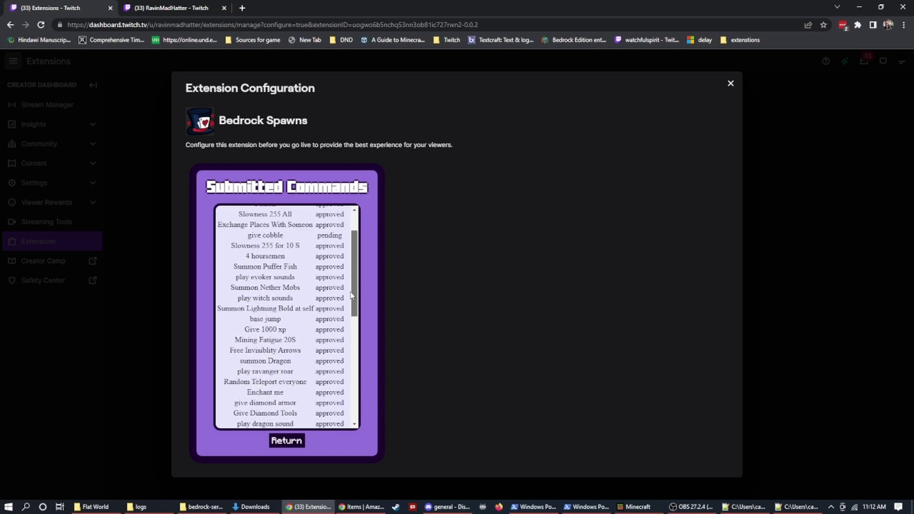
pyautogui.moveTo(355, 274); pyautogui.dragTo(350, 288)
pyautogui.scroll(1, 343, 293)
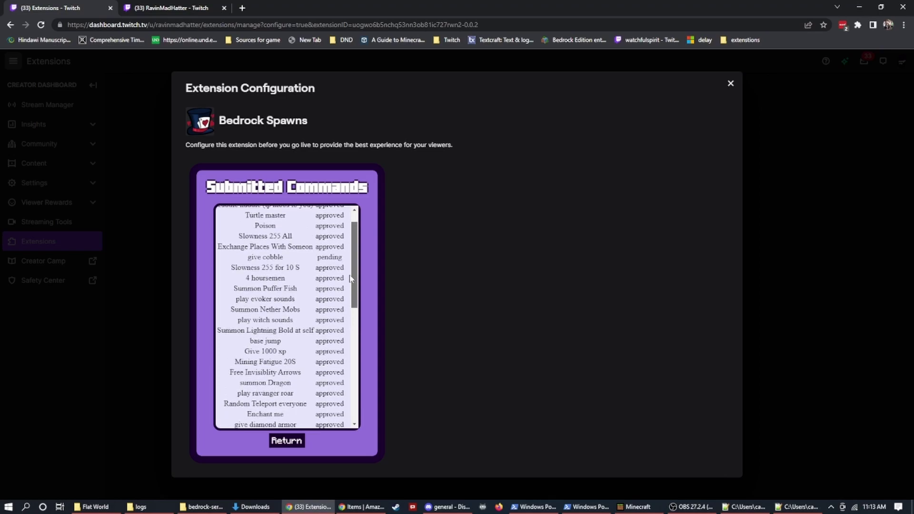
pyautogui.click(282, 443)
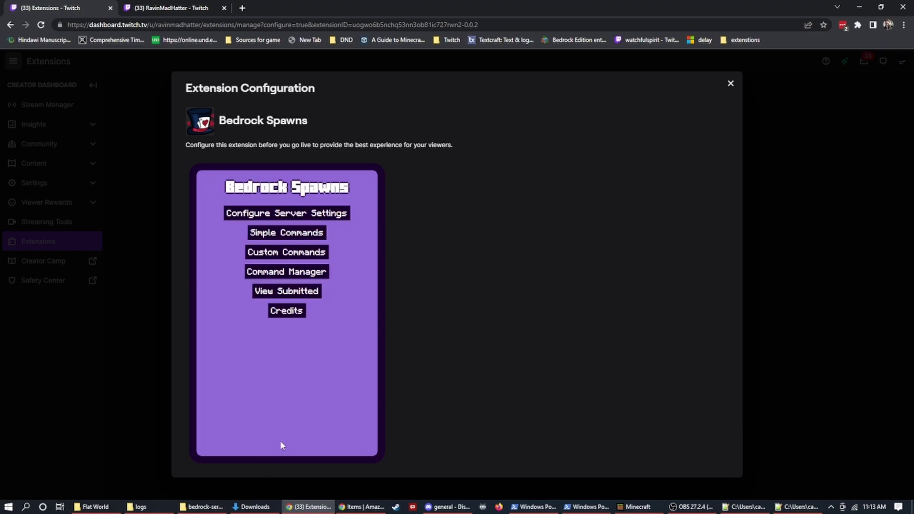
# Step: Delete the "give cobble" command in the Command Manager and return to the extension's main menu
pyautogui.click(287, 254)
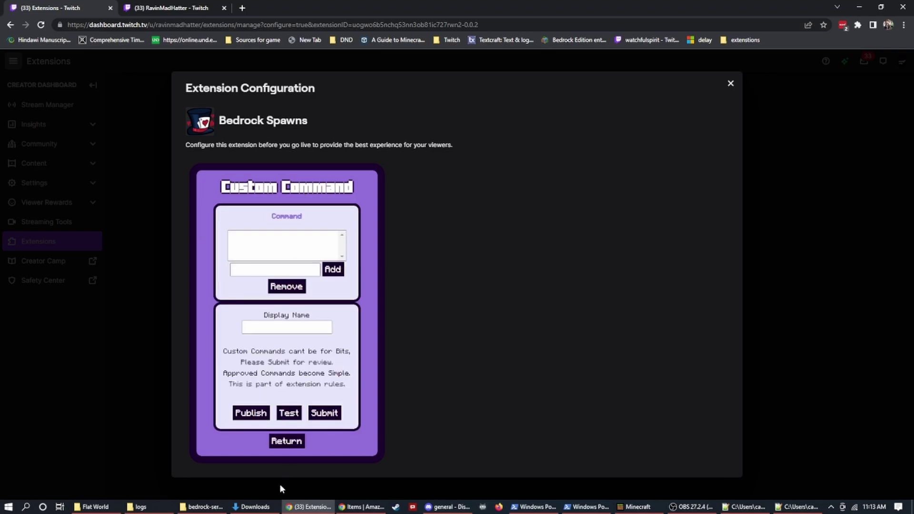
pyautogui.click(285, 442)
pyautogui.click(268, 271)
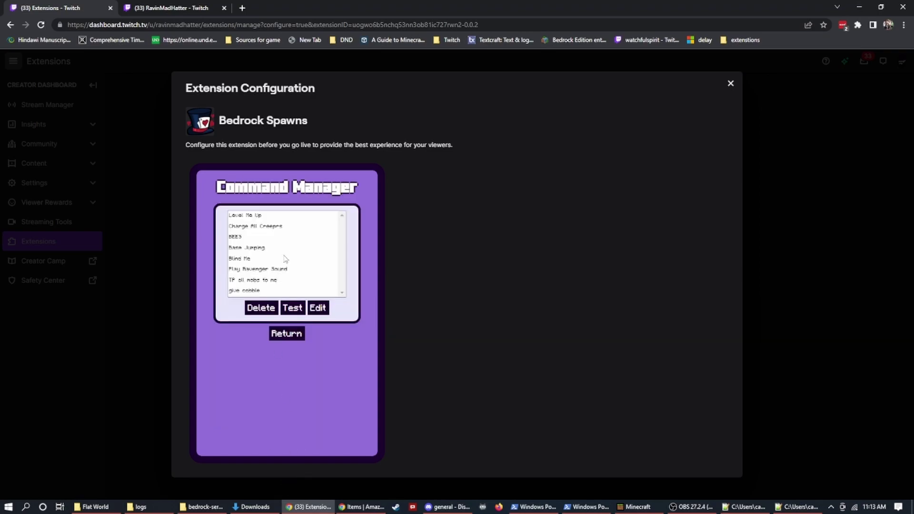
pyautogui.click(251, 292)
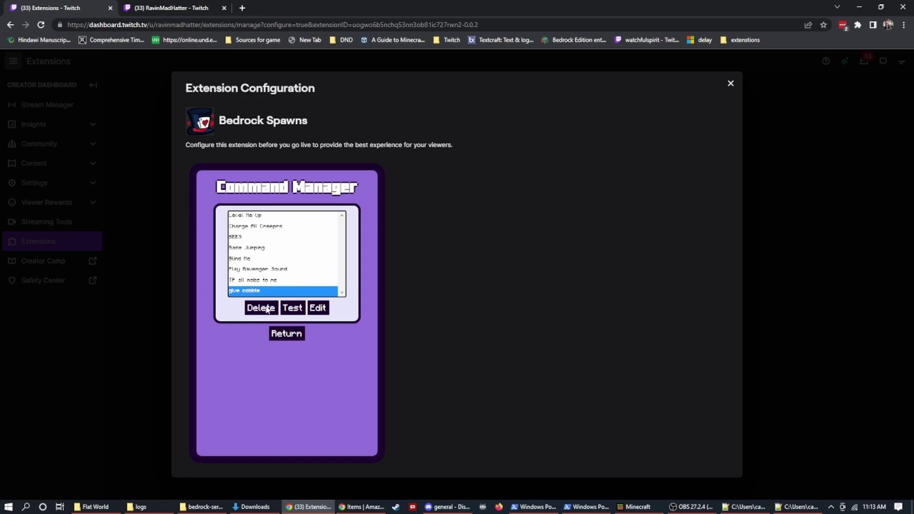
pyautogui.click(243, 239)
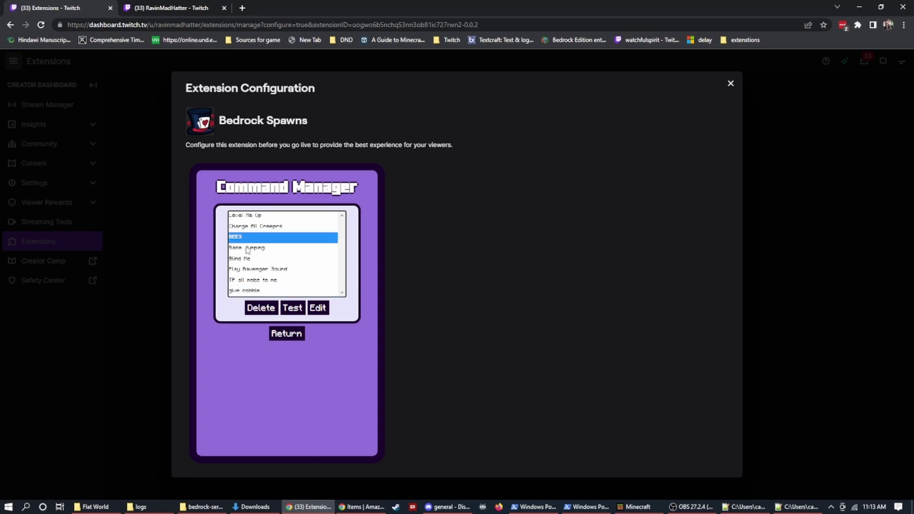
pyautogui.click(251, 292)
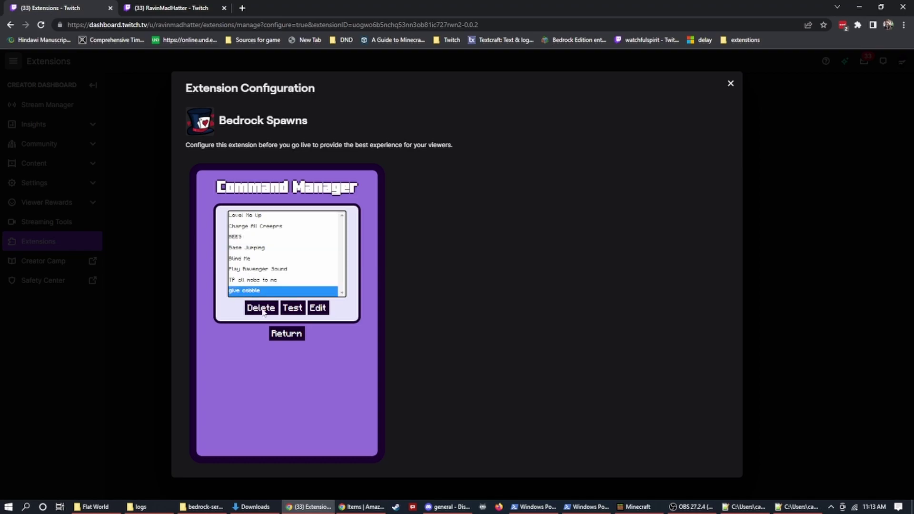
pyautogui.click(261, 309)
pyautogui.click(291, 334)
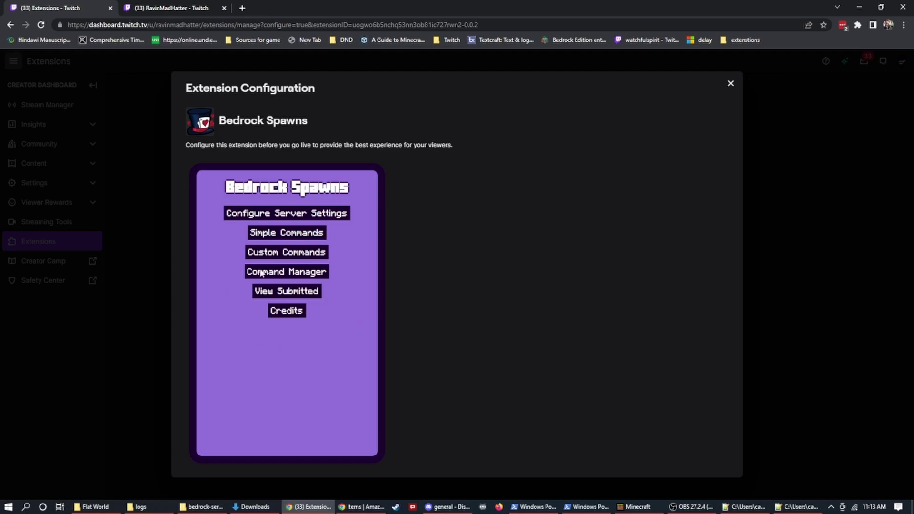
# Step: Look through the list of available simple commands in the Add a Command form and return to the extension's main menu
pyautogui.click(279, 235)
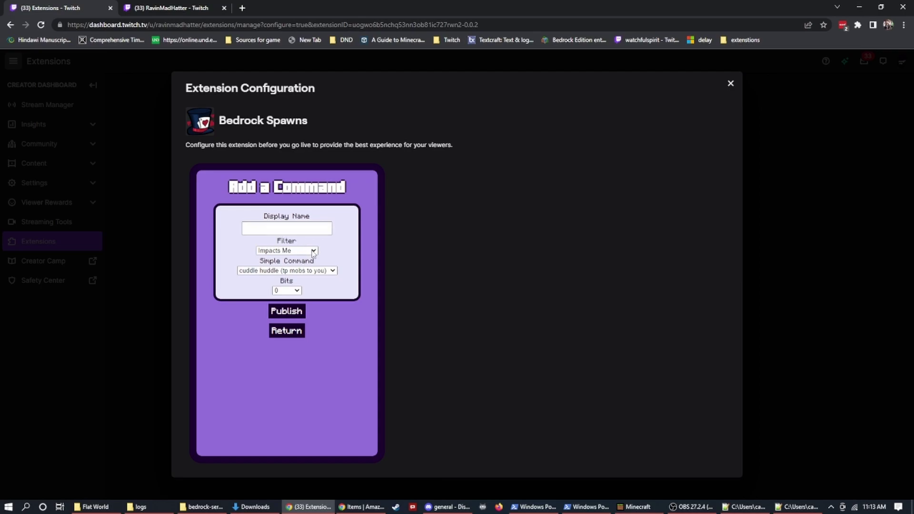
pyautogui.click(333, 270)
pyautogui.scroll(-5, 292, 362)
pyautogui.scroll(5, 293, 362)
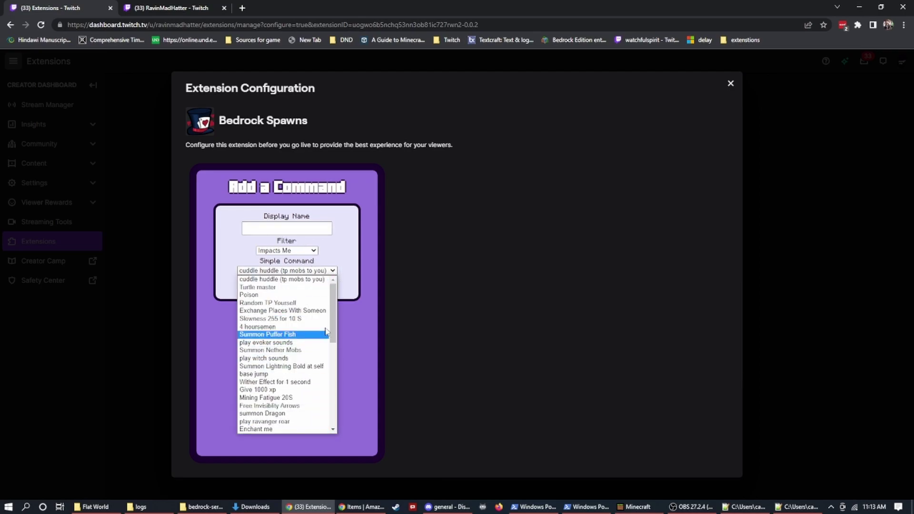
pyautogui.moveTo(333, 310)
pyautogui.mouseDown()
pyautogui.moveTo(334, 388)
pyautogui.moveTo(333, 304)
pyautogui.mouseUp()
pyautogui.click(364, 239)
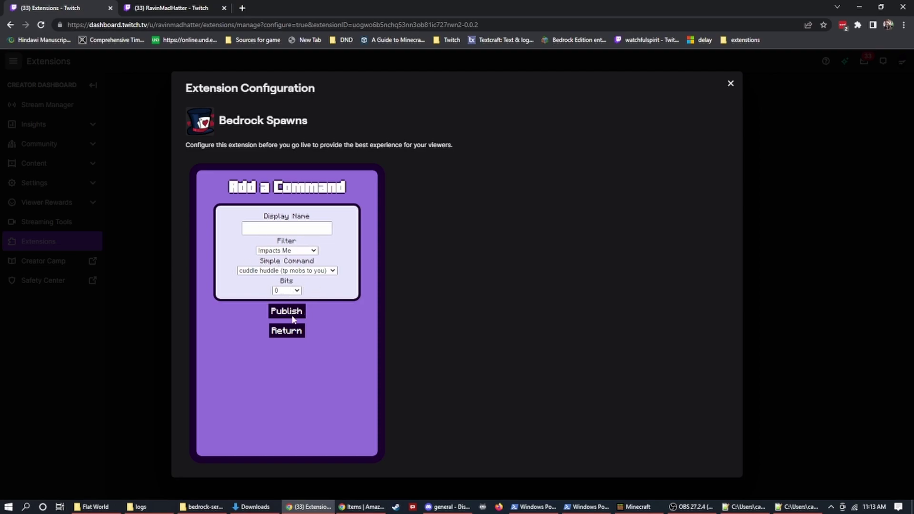
pyautogui.click(287, 333)
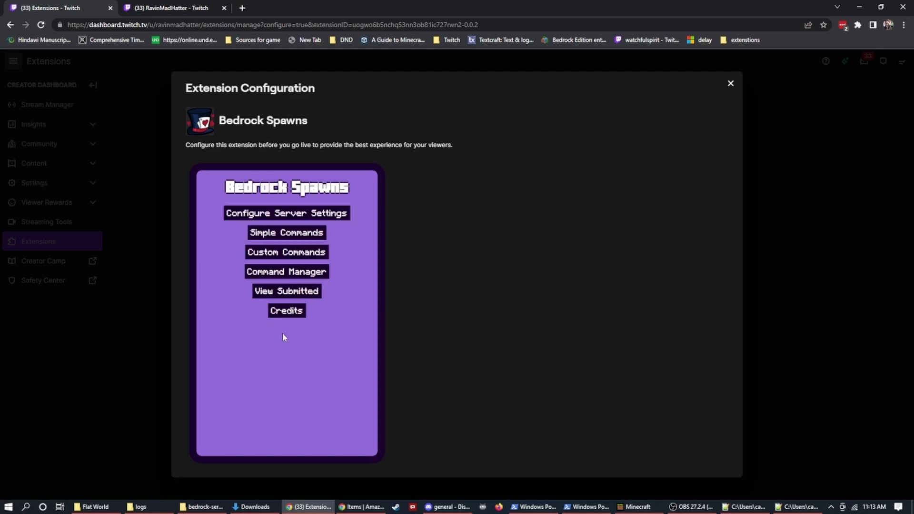
# Step: Look over the custom command form and the Command Manager, returning to the main menu after each
pyautogui.click(289, 255)
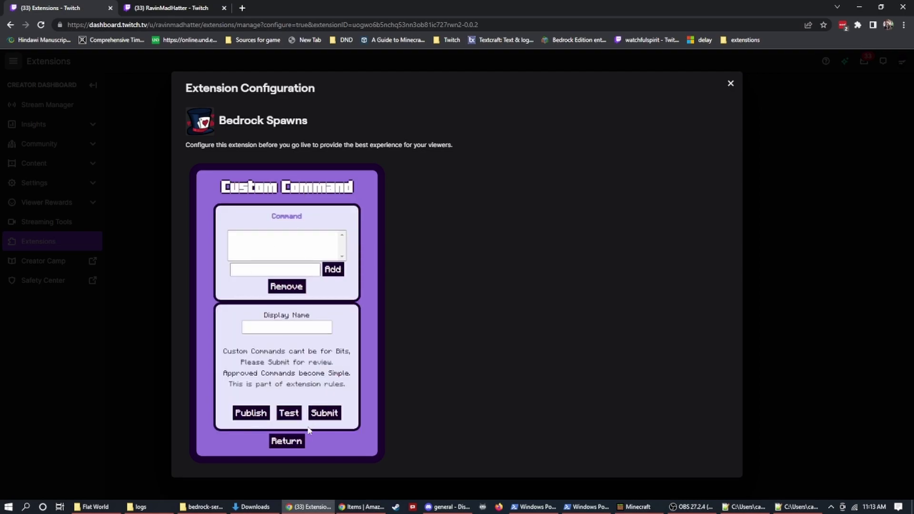
pyautogui.click(286, 443)
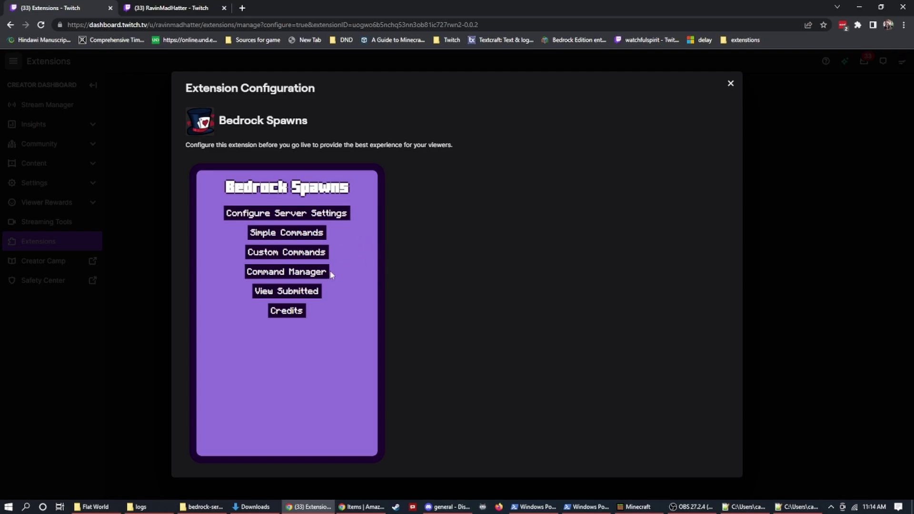
pyautogui.click(287, 273)
pyautogui.click(283, 333)
# Step: Look through the submitted commands list and the credits page, returning to the extension's main menu after each
pyautogui.click(301, 292)
pyautogui.scroll(-8, 334, 333)
pyautogui.scroll(10, 306, 397)
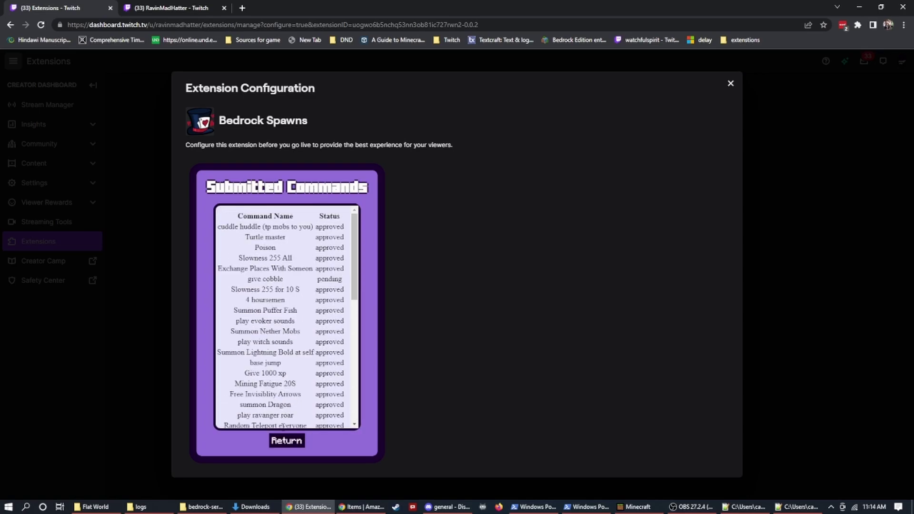
pyautogui.click(282, 440)
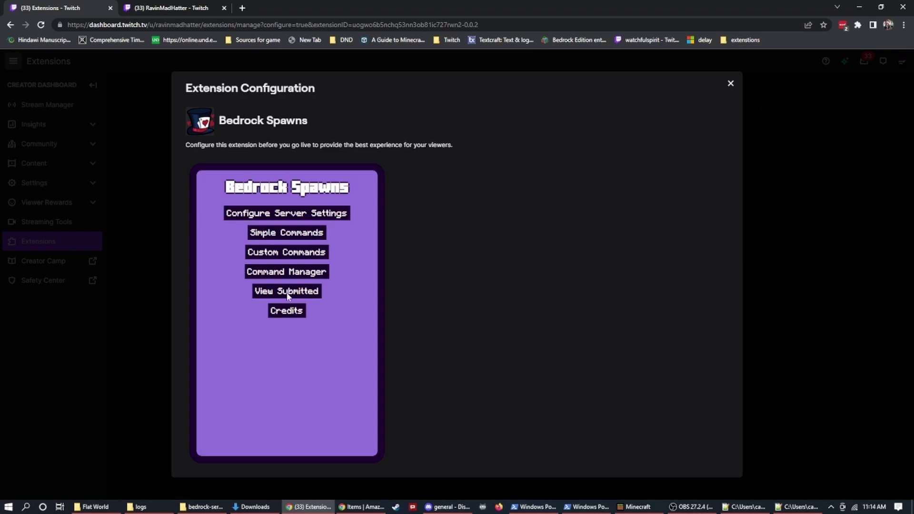
pyautogui.click(286, 312)
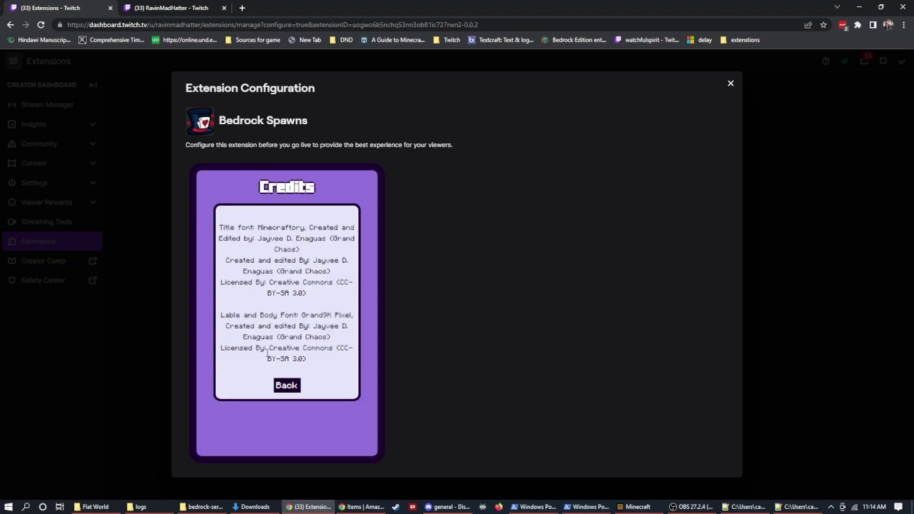
pyautogui.click(287, 390)
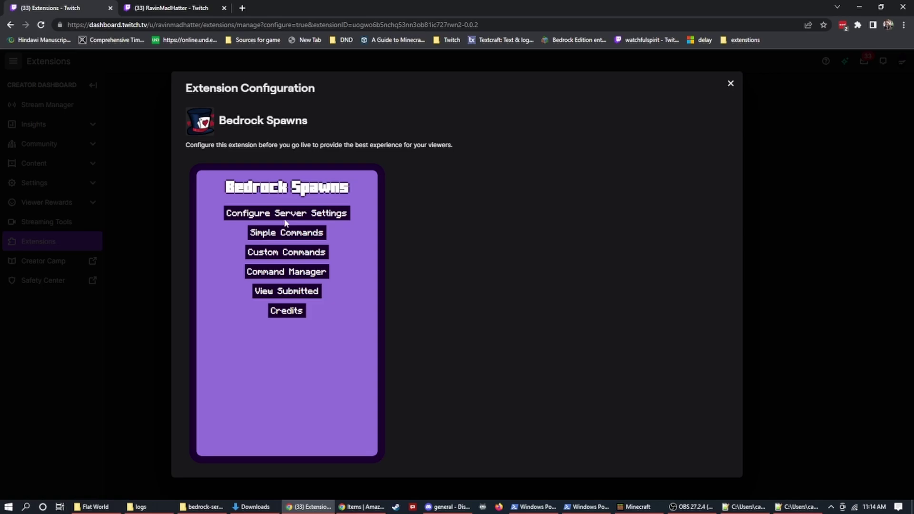
# Step: View the Bedrock Spawns panel on the Twitch channel page, and switch to Minecraft to resume the game in first-person view
pyautogui.click(153, 9)
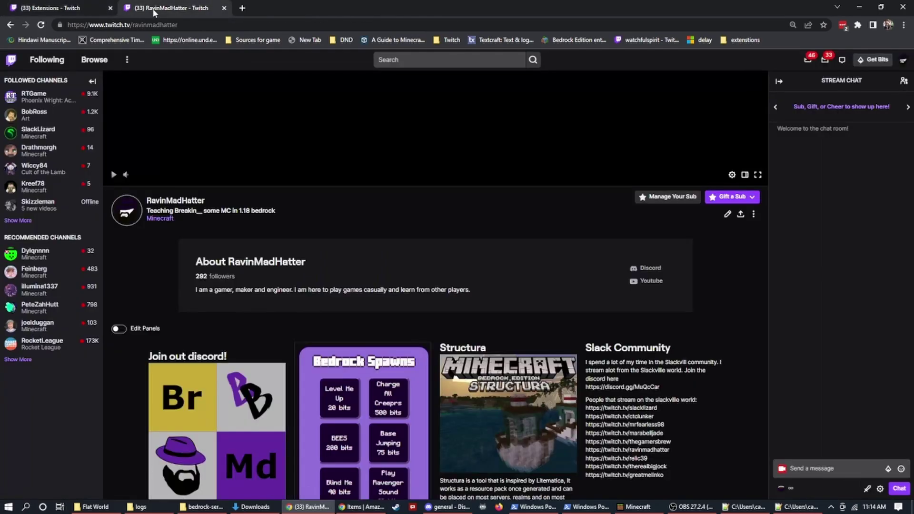
pyautogui.scroll(-3, 328, 298)
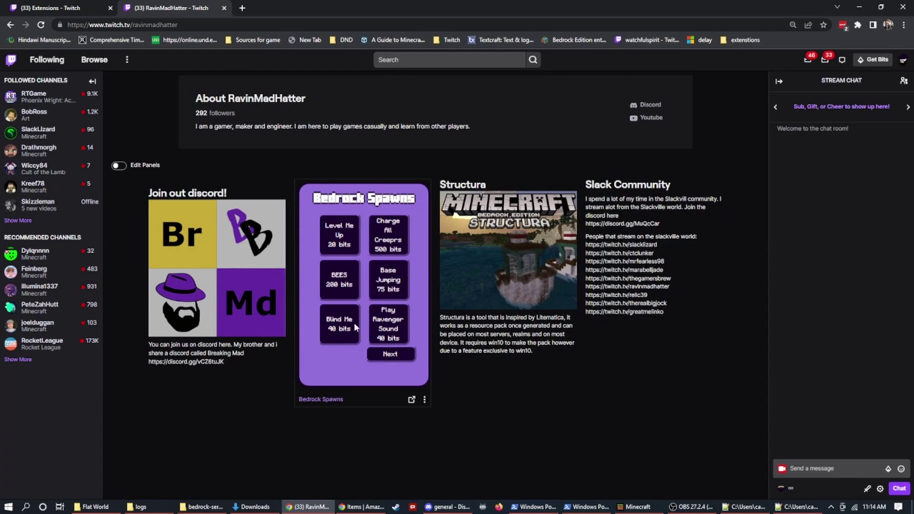
pyautogui.moveTo(434, 5); pyautogui.dragTo(0, 71)
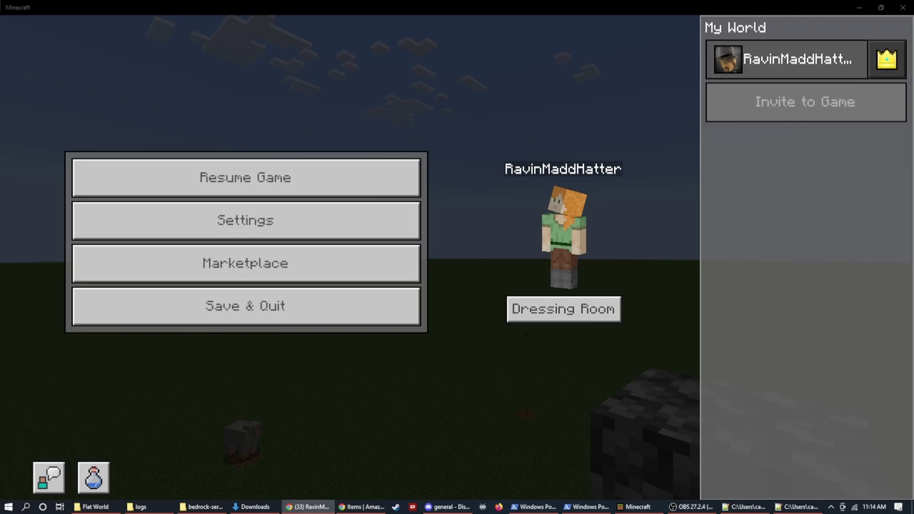
pyautogui.click(245, 177)
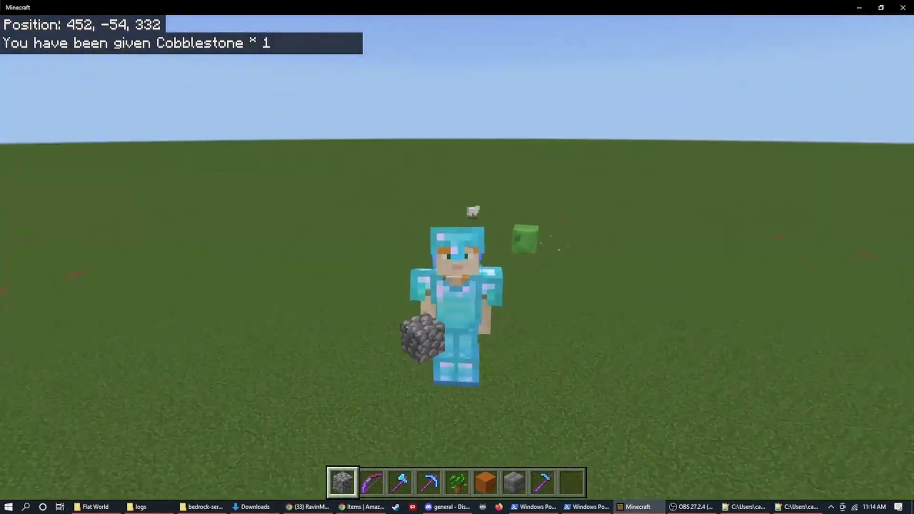
pyautogui.press('F5')
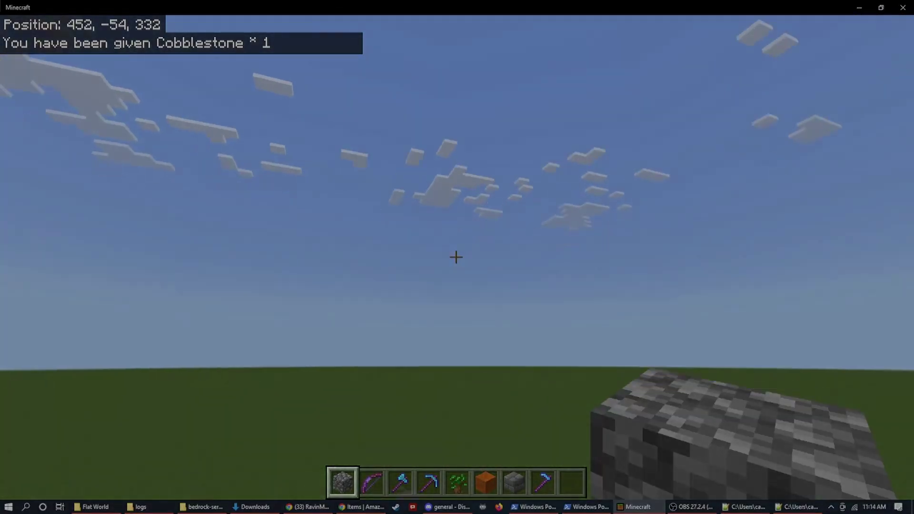